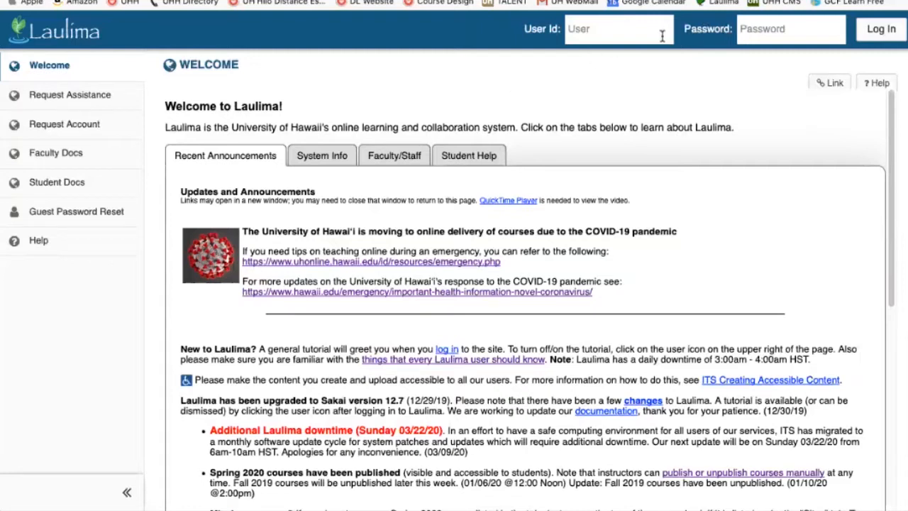
# - Log in to Laulima with the account's user id and password
pyautogui.click(591, 32)
pyautogui.write('cynthiae')
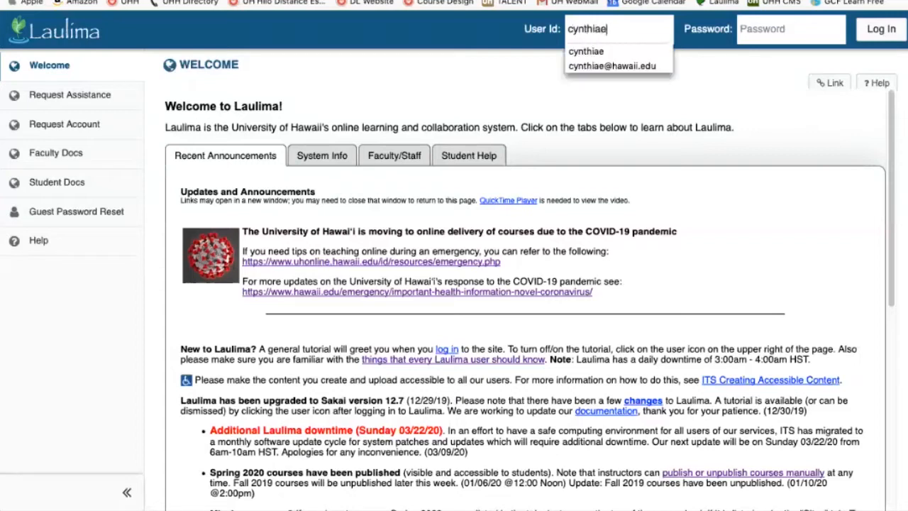
pyautogui.press('Tab')
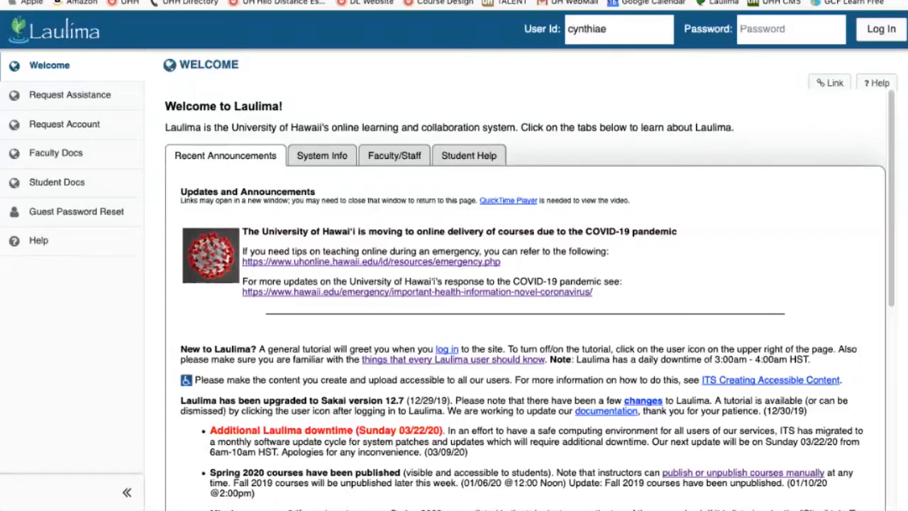
pyautogui.write('••••••••••••••••')
pyautogui.press('Return')
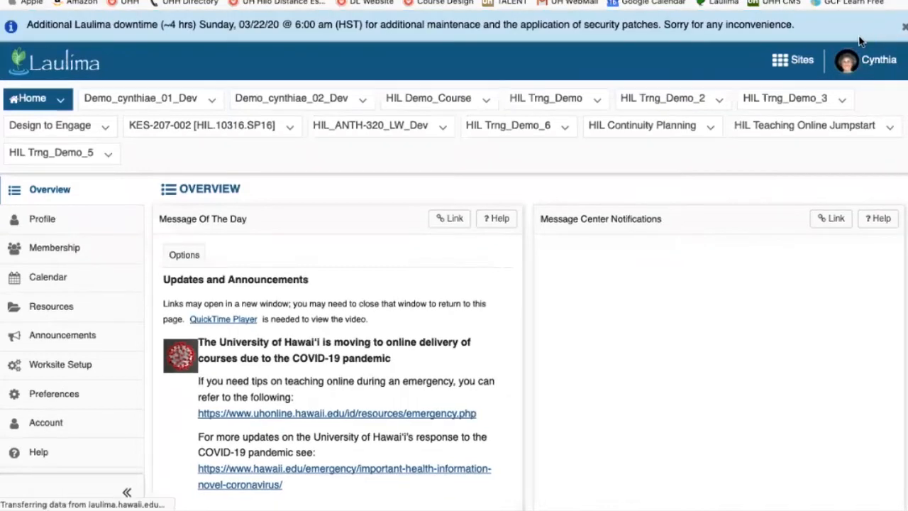
# - Close the blue downtime announcement banner on the Home Overview
pyautogui.click(904, 27)
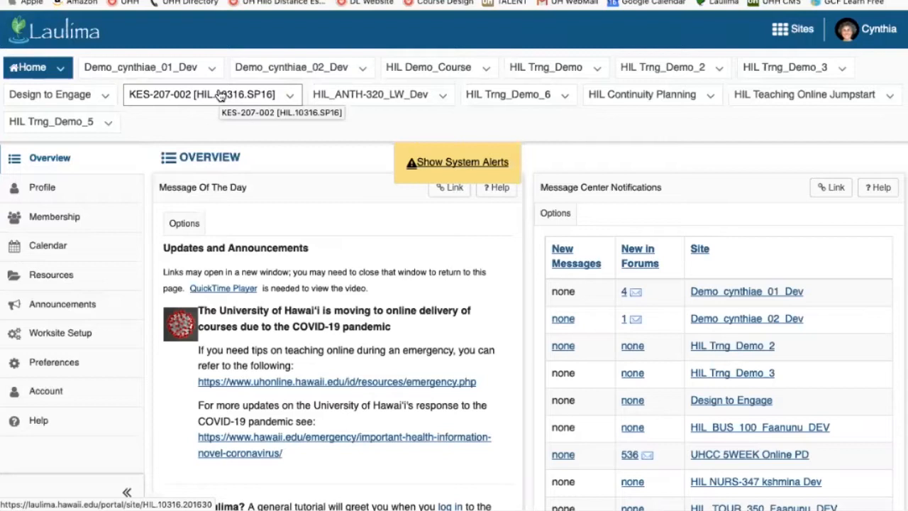
# - Star ENG-345-001 [HIL.13009.SU20] in the Sites list, close it, and restore system alerts
pyautogui.click(802, 31)
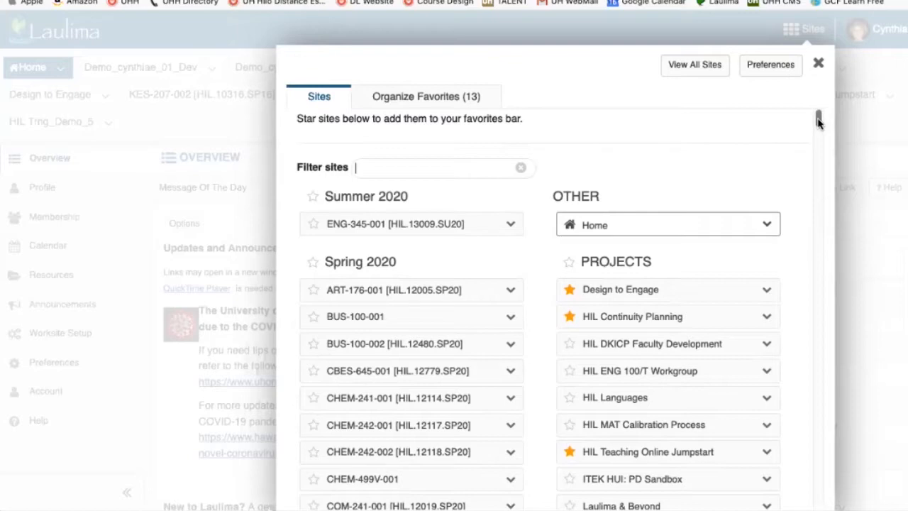
pyautogui.scroll(-5, 818, 122)
pyautogui.scroll(4, 819, 122)
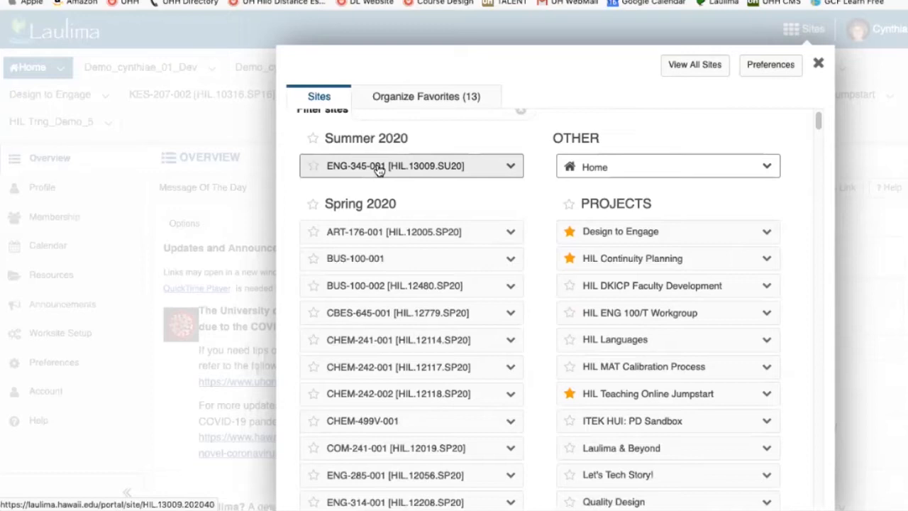
pyautogui.click(314, 168)
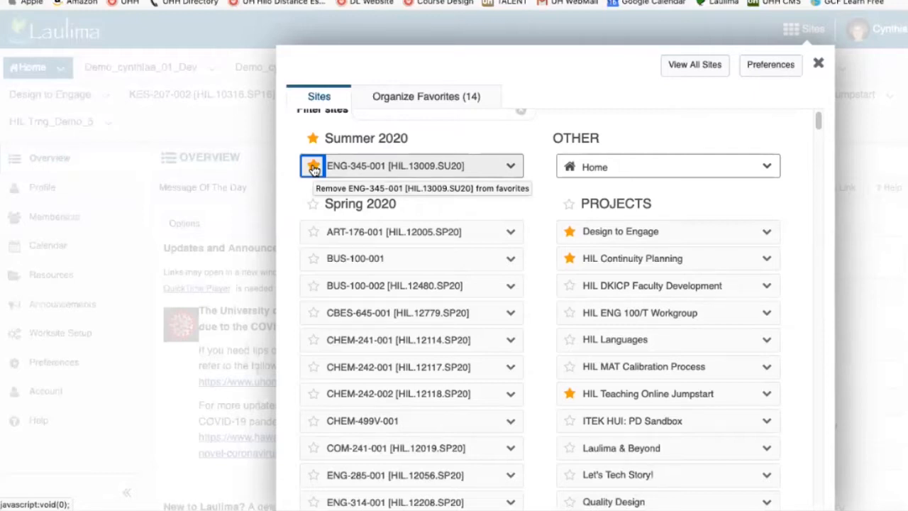
pyautogui.click(313, 168)
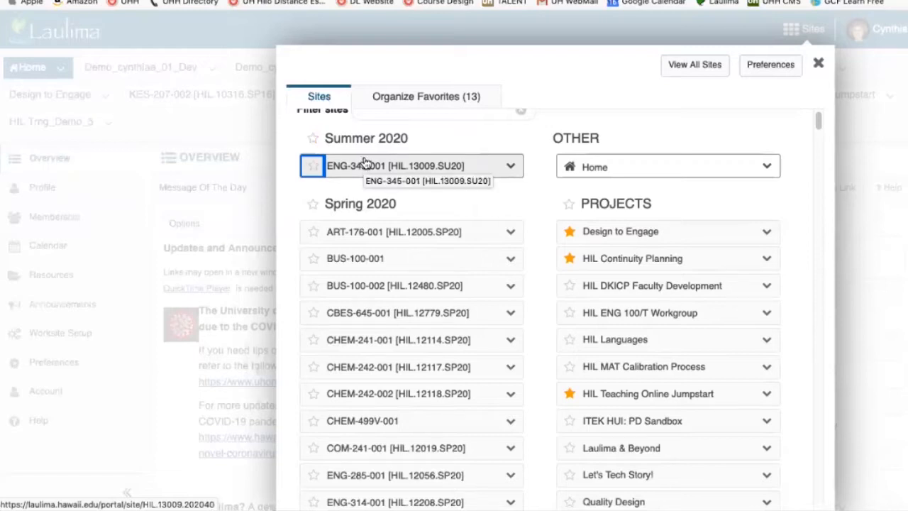
pyautogui.click(313, 167)
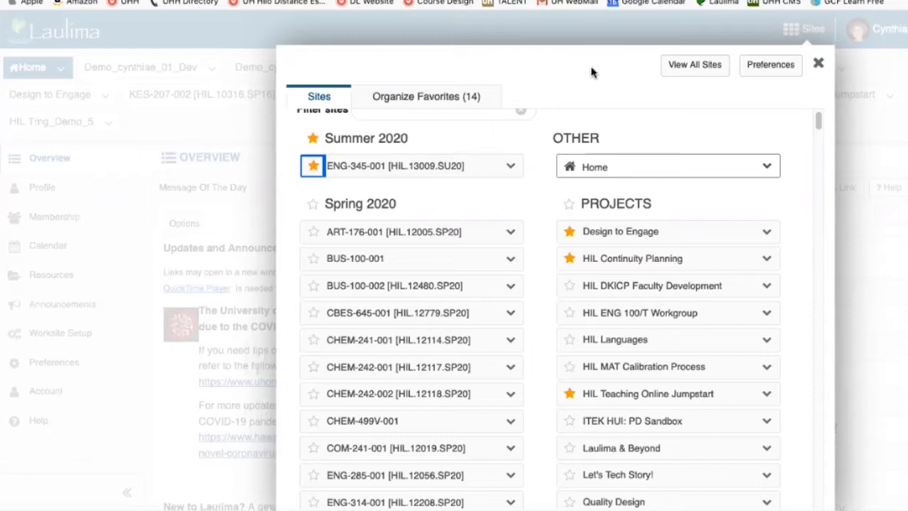
pyautogui.click(819, 66)
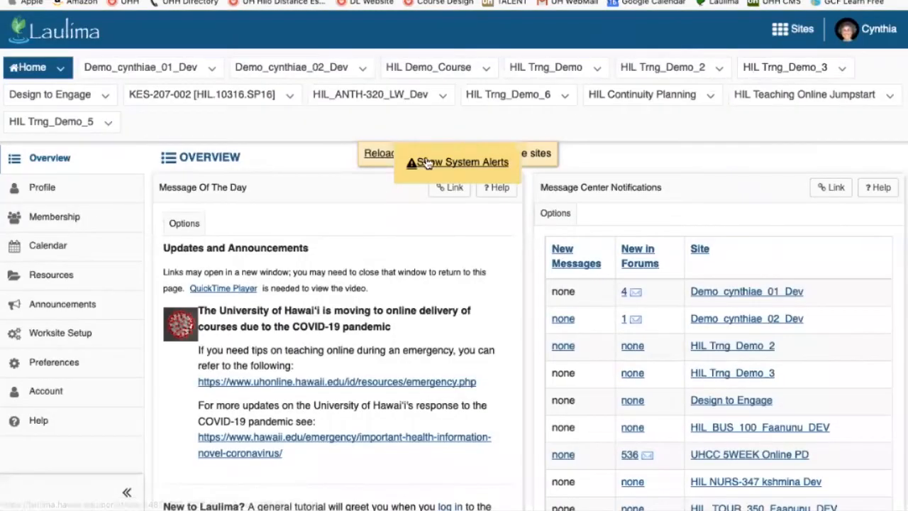
pyautogui.click(425, 163)
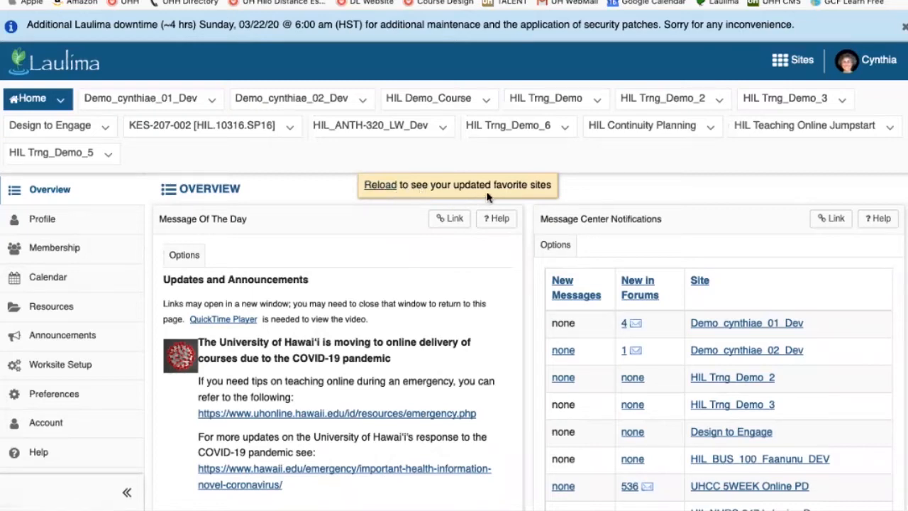
# - Reload so ENG-345-001 shows among favorites, then go to the HIL Trng_Demo_5 site
pyautogui.click(380, 186)
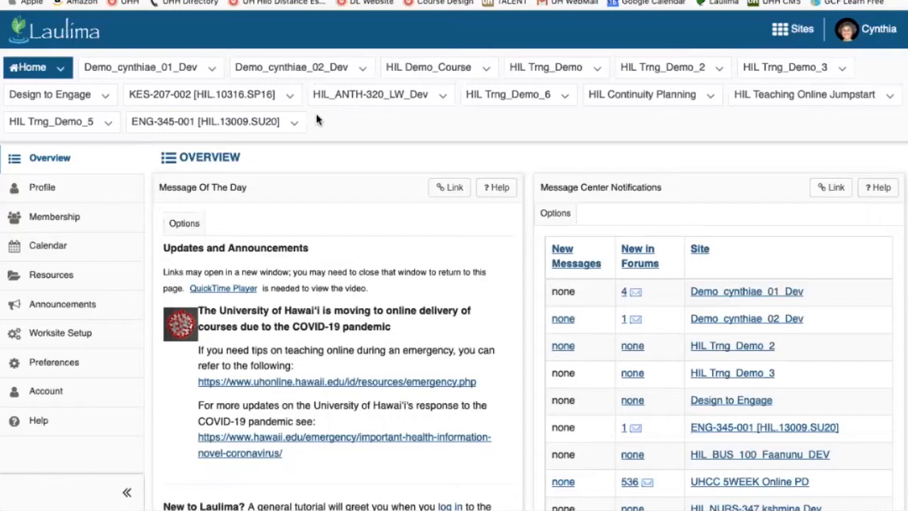
pyautogui.click(54, 126)
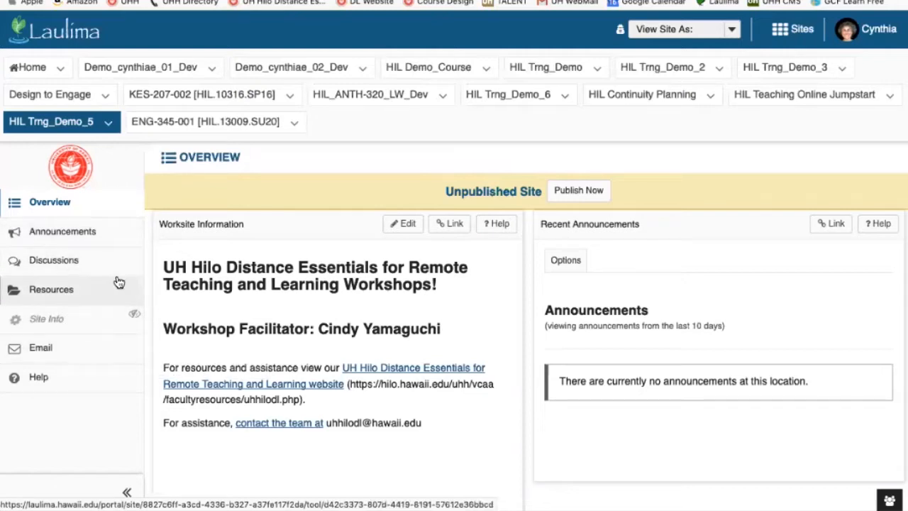
# - View HIL Trng_Demo_5's Site Info page with its unpublished status and Dev term
pyautogui.click(57, 322)
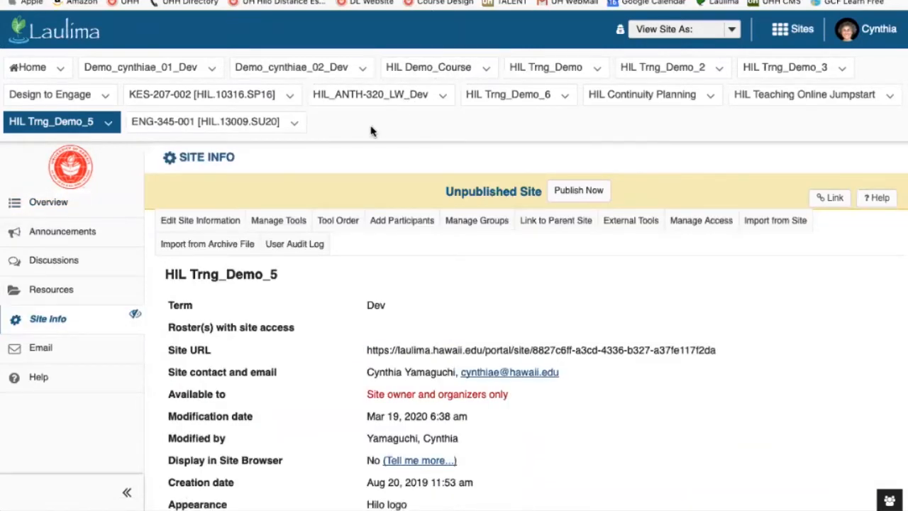
pyautogui.scroll(-2, 350, 175)
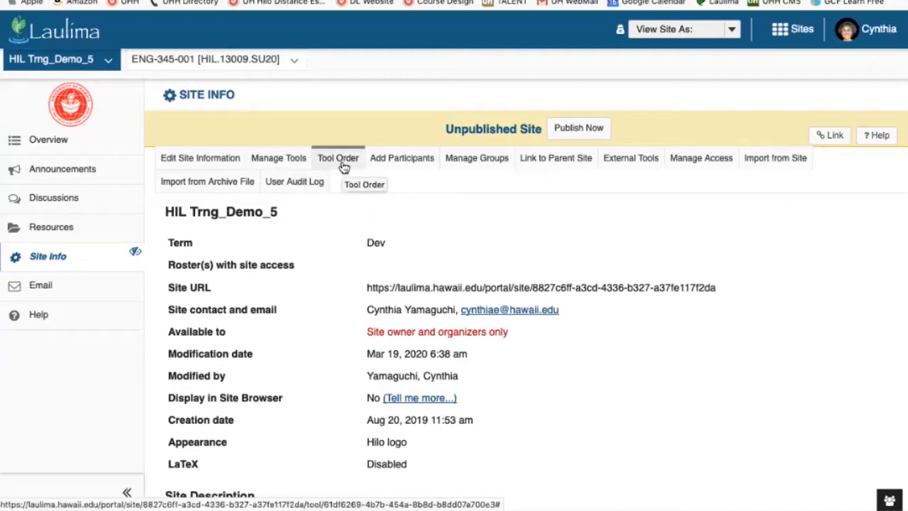
# - In Manage Tools, tick the Assignments and Gradebook Classic tools
pyautogui.click(287, 165)
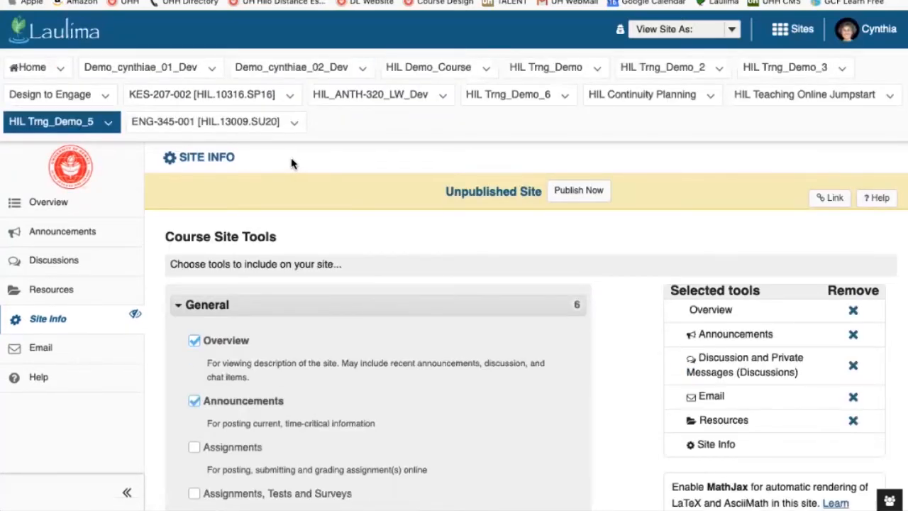
pyautogui.scroll(-4, 291, 163)
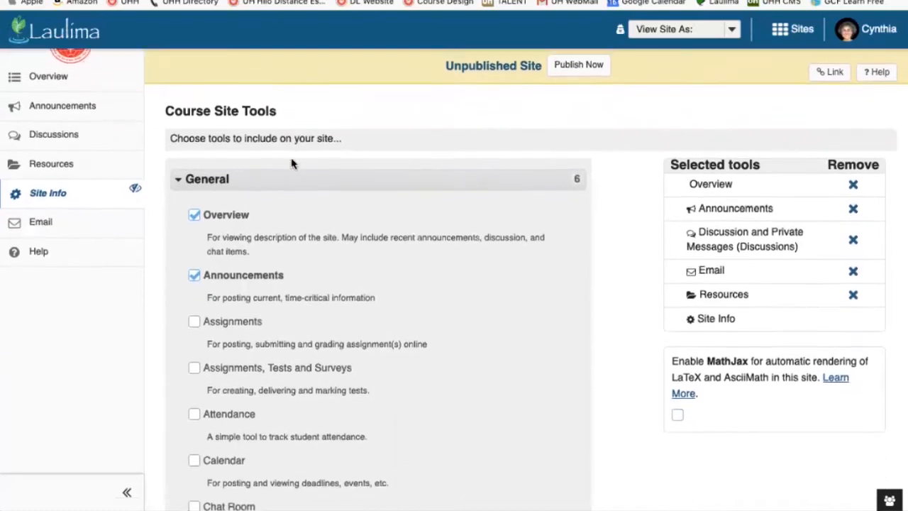
pyautogui.scroll(-4, 291, 163)
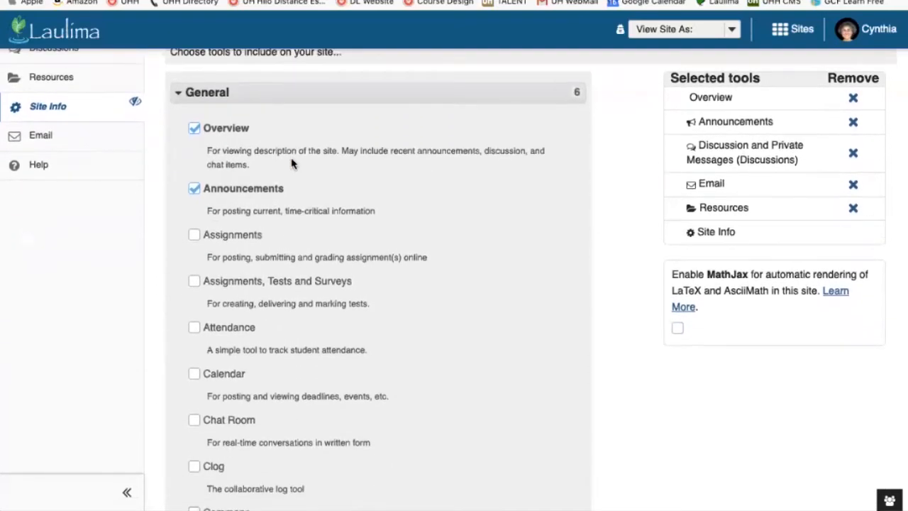
pyautogui.scroll(-2, 289, 159)
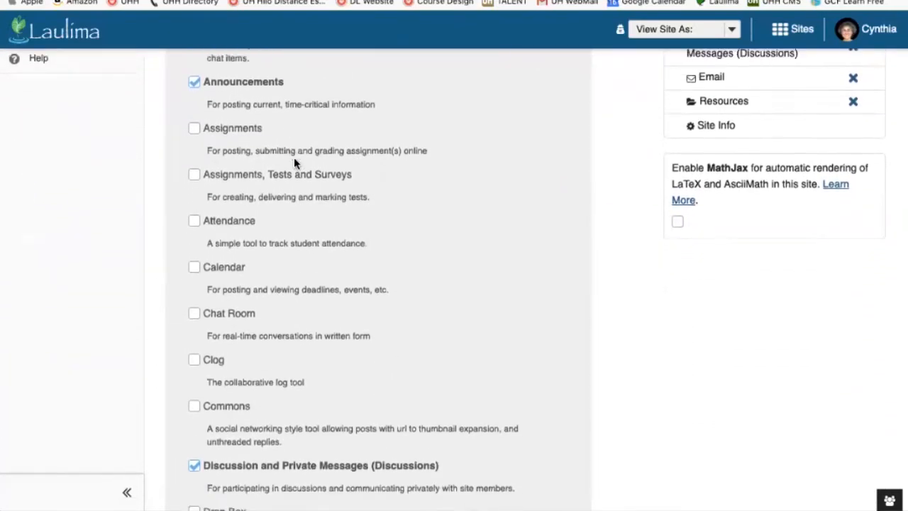
pyautogui.click(194, 122)
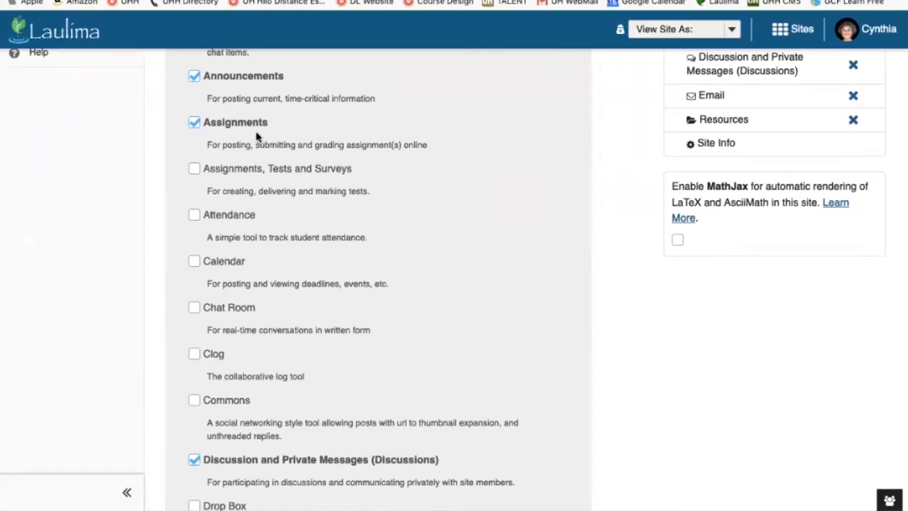
pyautogui.scroll(-3, 259, 135)
pyautogui.scroll(-10, 257, 130)
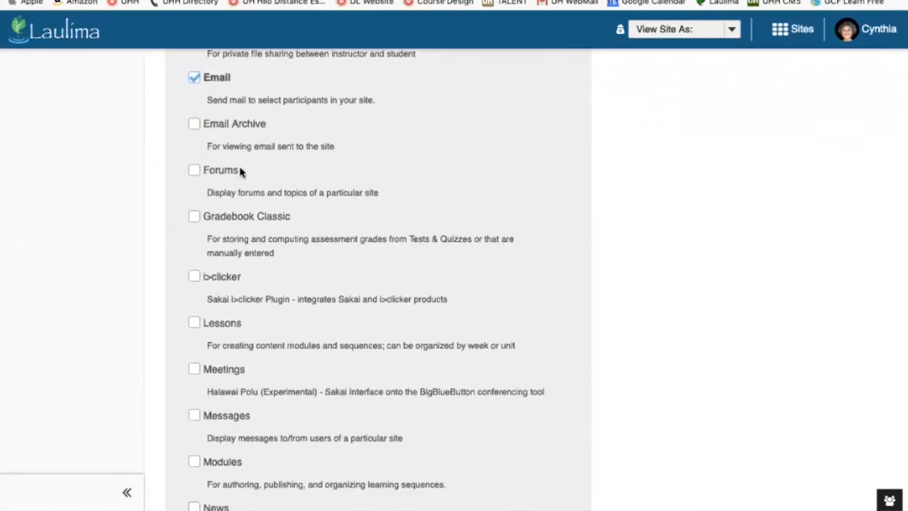
pyautogui.click(194, 216)
# - Also tick Syllabus and Tests & Quizzes, then continue to the confirmation page
pyautogui.scroll(-9, 287, 206)
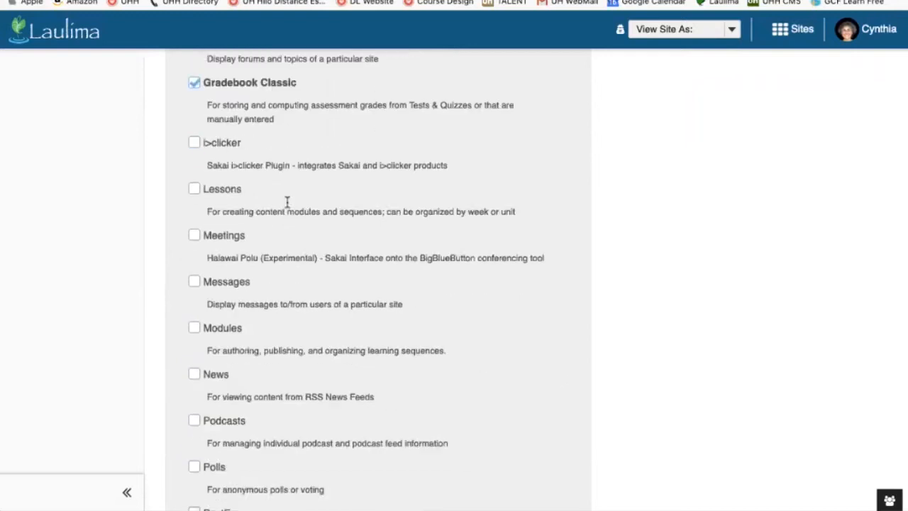
pyautogui.scroll(-10, 288, 204)
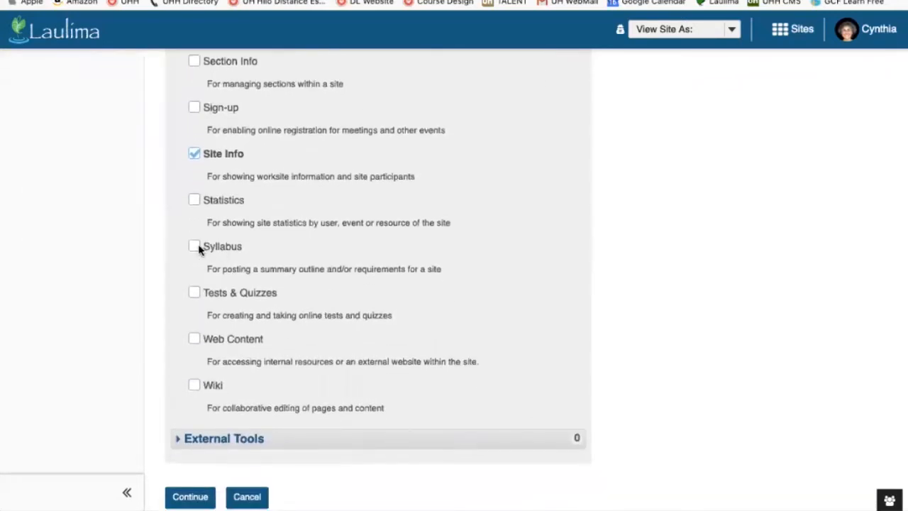
pyautogui.click(198, 247)
pyautogui.click(195, 291)
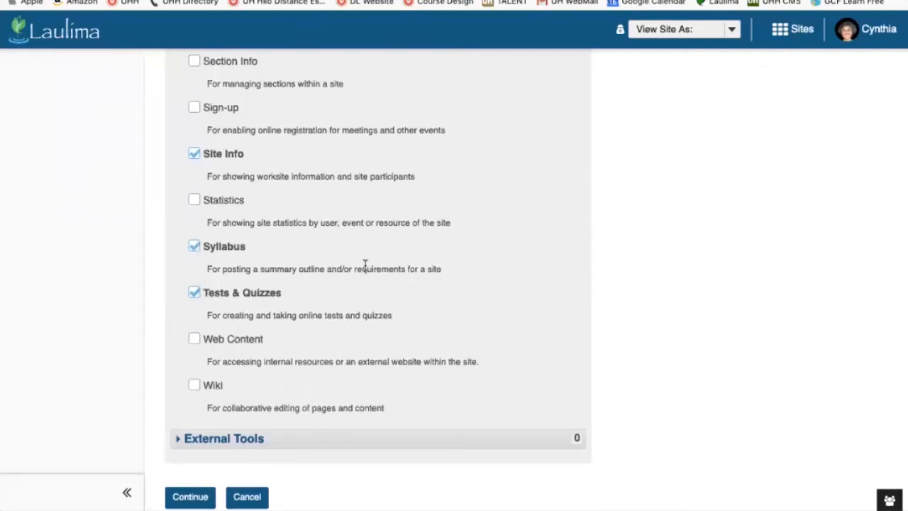
pyautogui.scroll(-3, 365, 264)
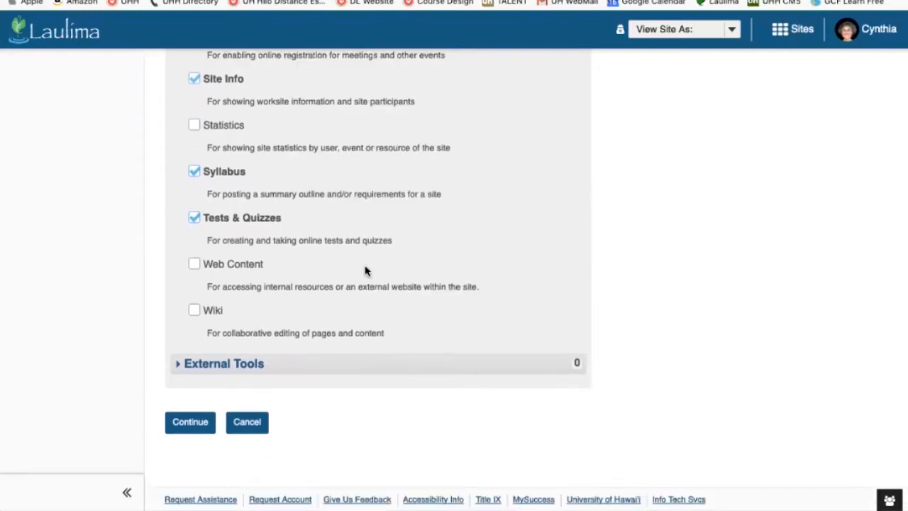
pyautogui.click(190, 424)
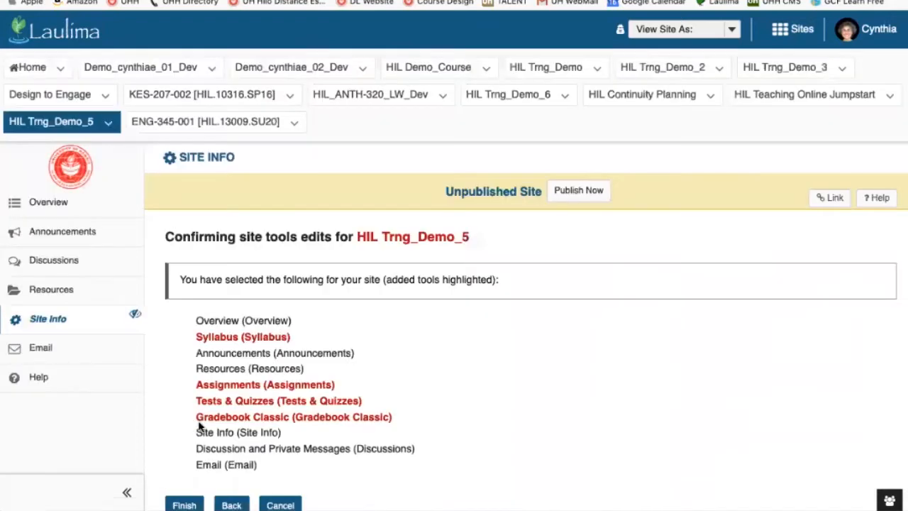
# - Finish the tool edit, adding Syllabus, Assignments, Tests & Quizzes and Gradebook Classic to the menu
pyautogui.scroll(-2, 376, 366)
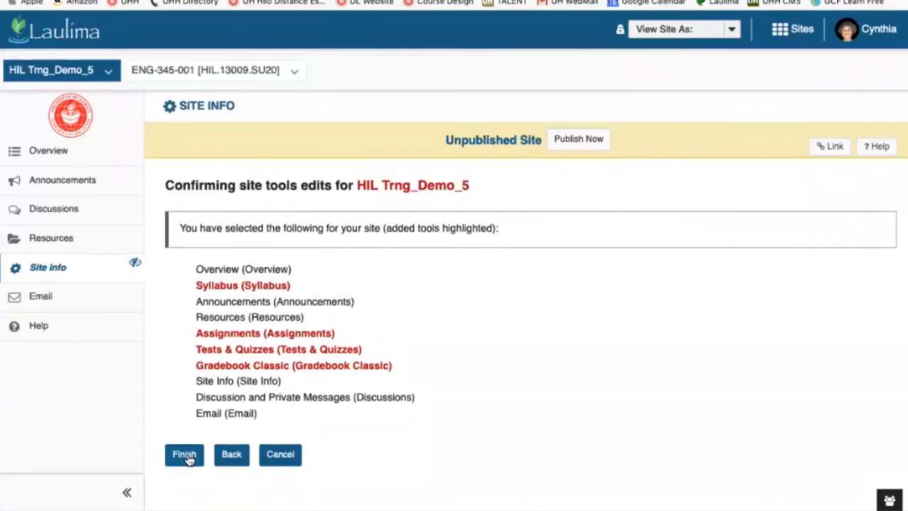
pyautogui.scroll(-2, 186, 461)
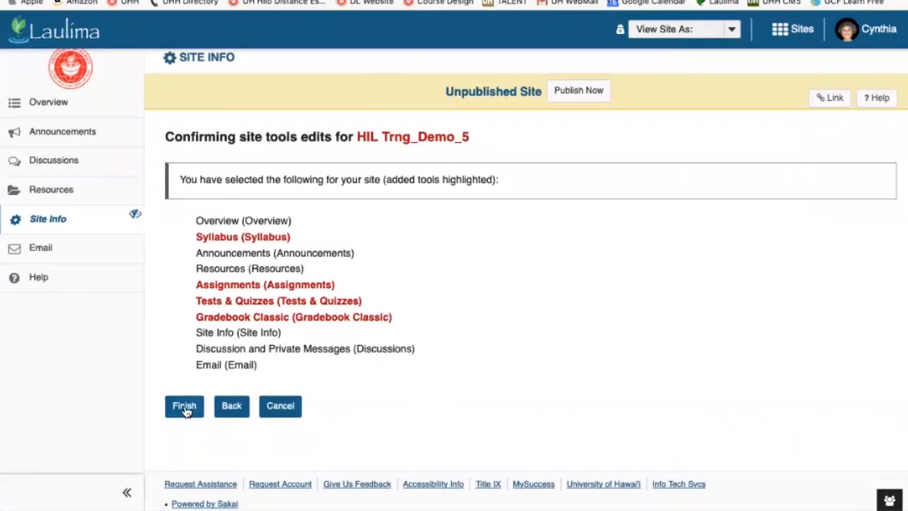
pyautogui.click(185, 408)
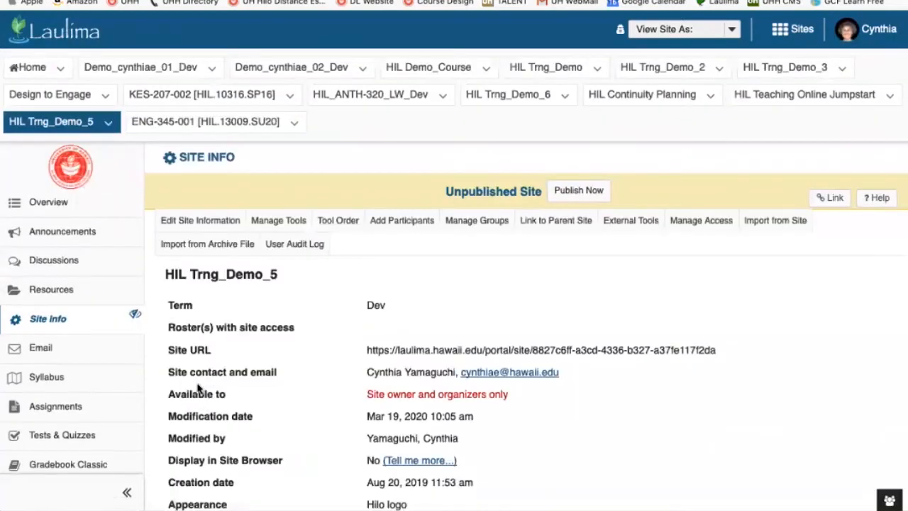
pyautogui.scroll(-3, 80, 318)
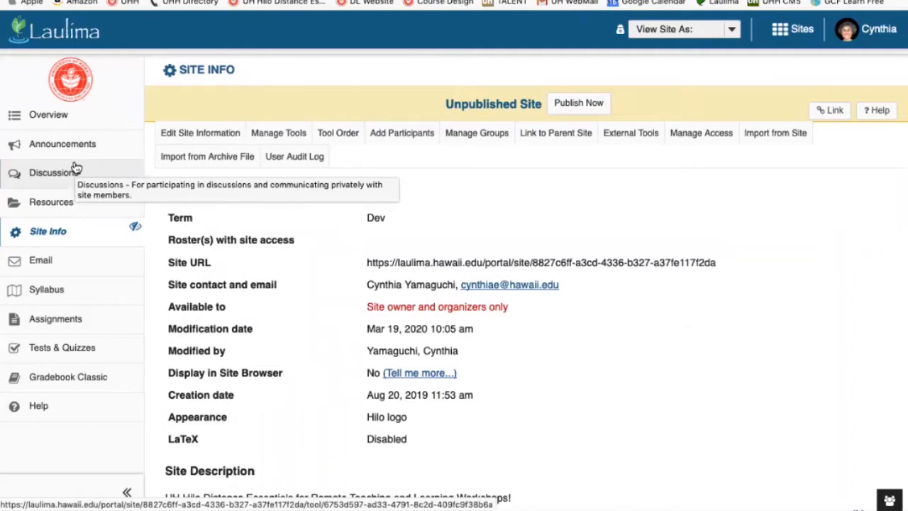
pyautogui.click(61, 117)
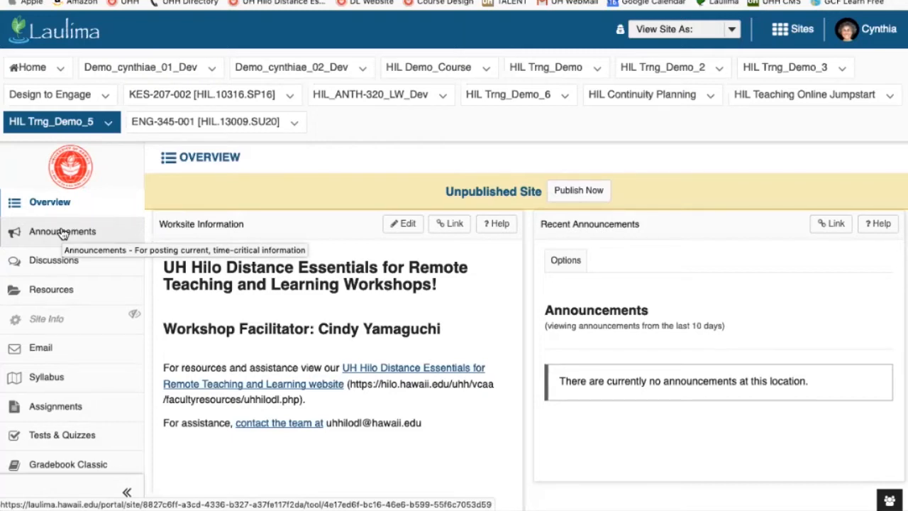
pyautogui.click(57, 322)
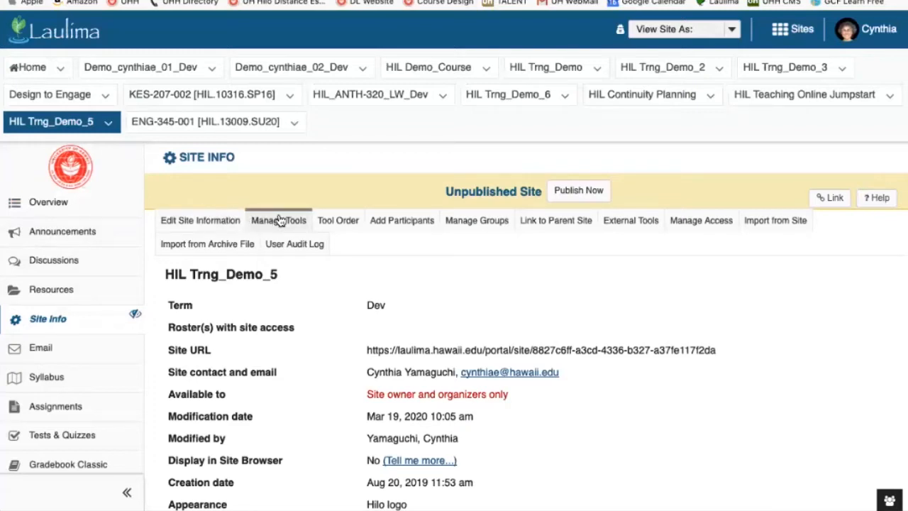
# - In Tool Order, drag Syllabus and then Assignments to just below Overview
pyautogui.click(339, 222)
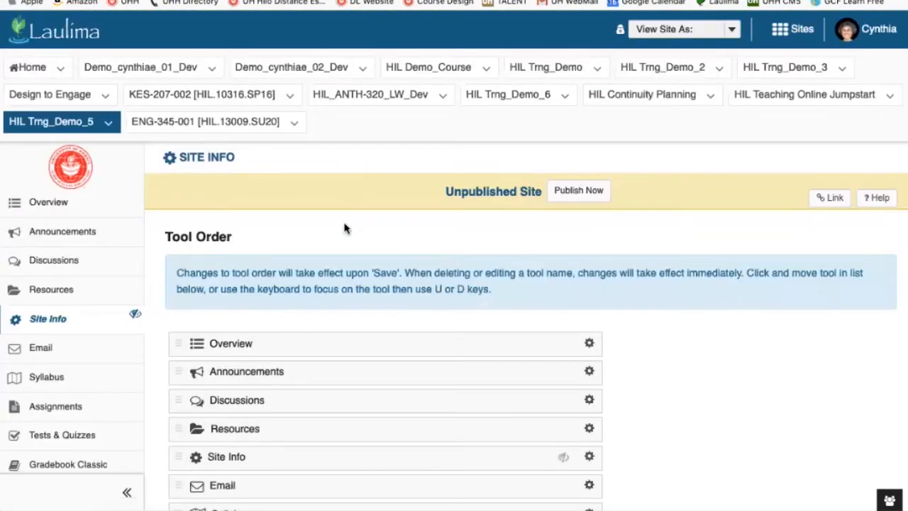
pyautogui.scroll(-3, 346, 228)
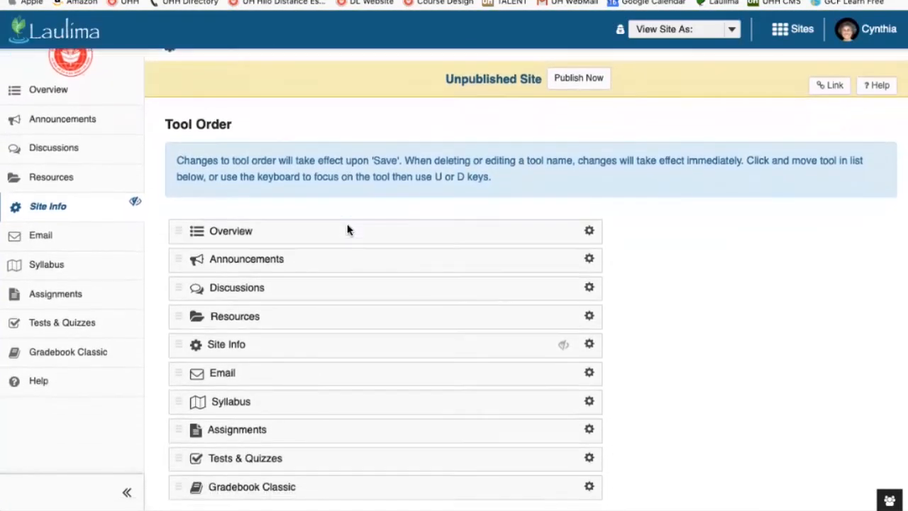
pyautogui.scroll(-1, 348, 229)
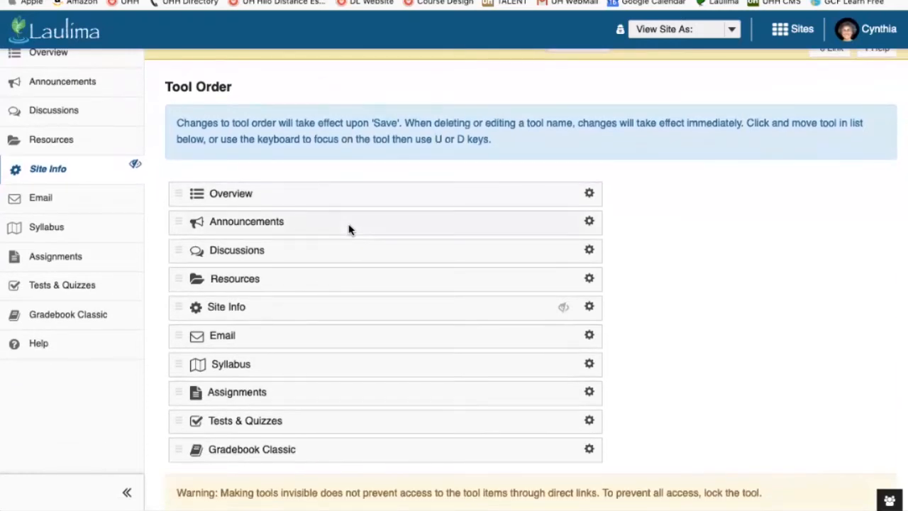
pyautogui.scroll(-1, 348, 229)
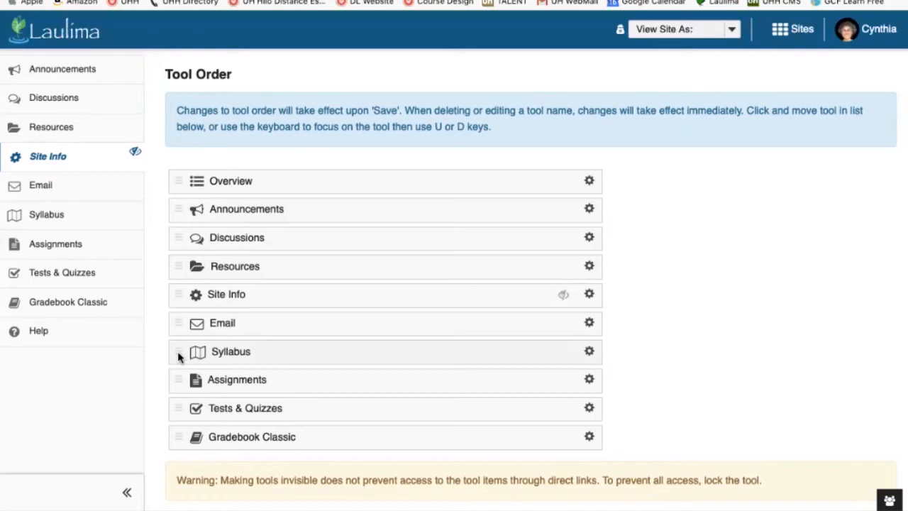
pyautogui.moveTo(178, 356); pyautogui.dragTo(175, 206)
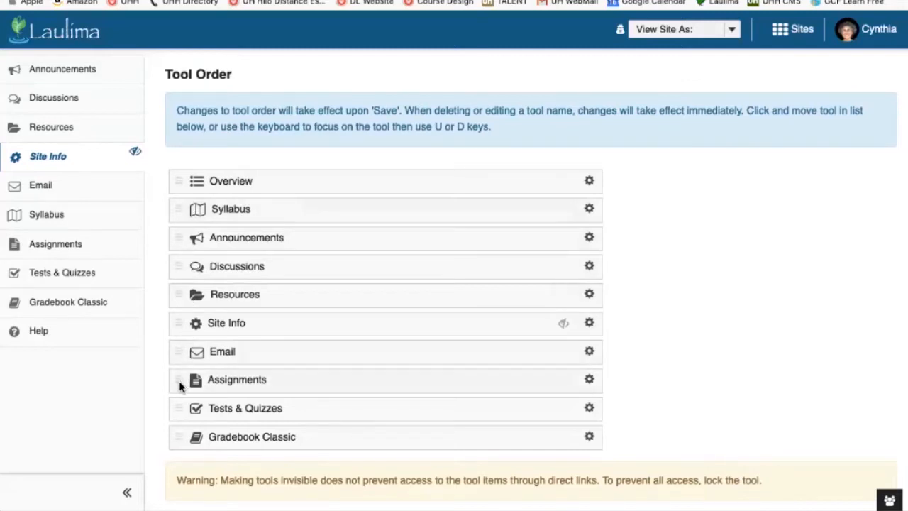
pyautogui.moveTo(179, 379); pyautogui.dragTo(176, 237)
# - Move Email above Site Info and Gradebook Classic above Resources
pyautogui.scroll(-1, 250, 256)
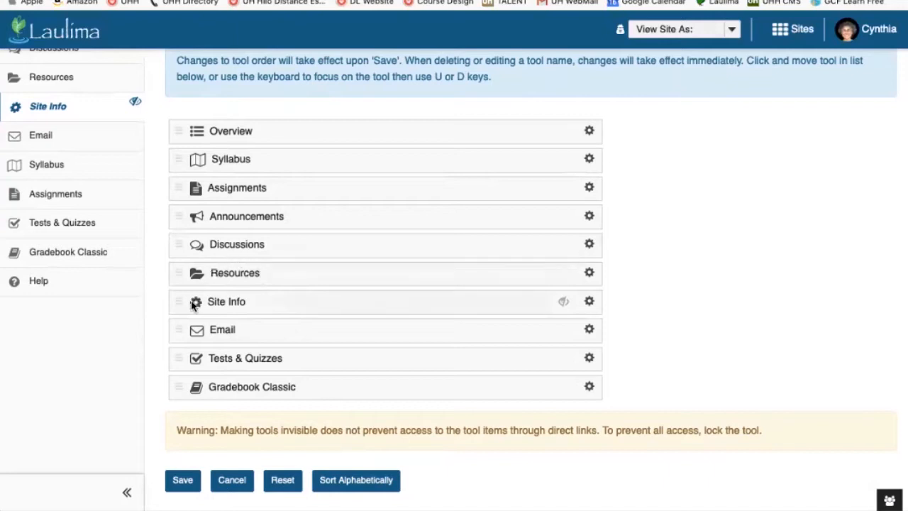
pyautogui.moveTo(178, 330)
pyautogui.mouseDown()
pyautogui.moveTo(180, 279)
pyautogui.moveTo(186, 316)
pyautogui.mouseUp()
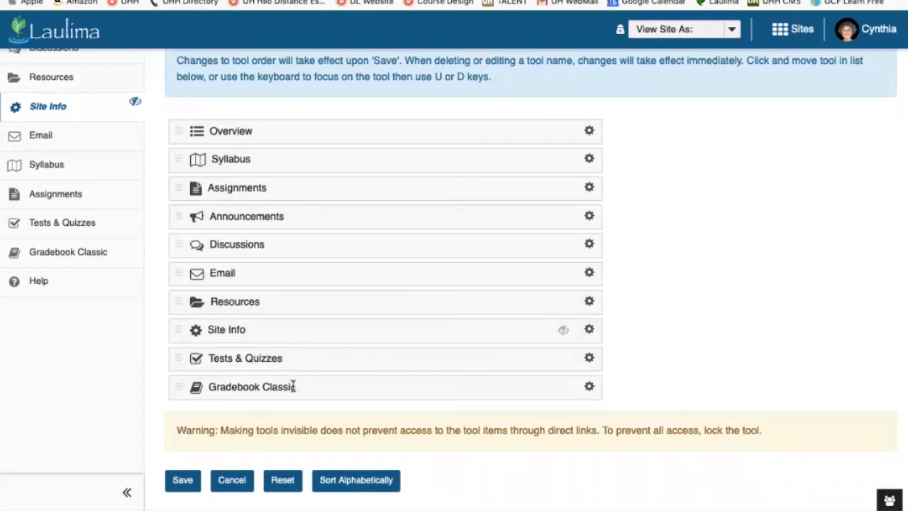
pyautogui.moveTo(183, 388); pyautogui.dragTo(190, 298)
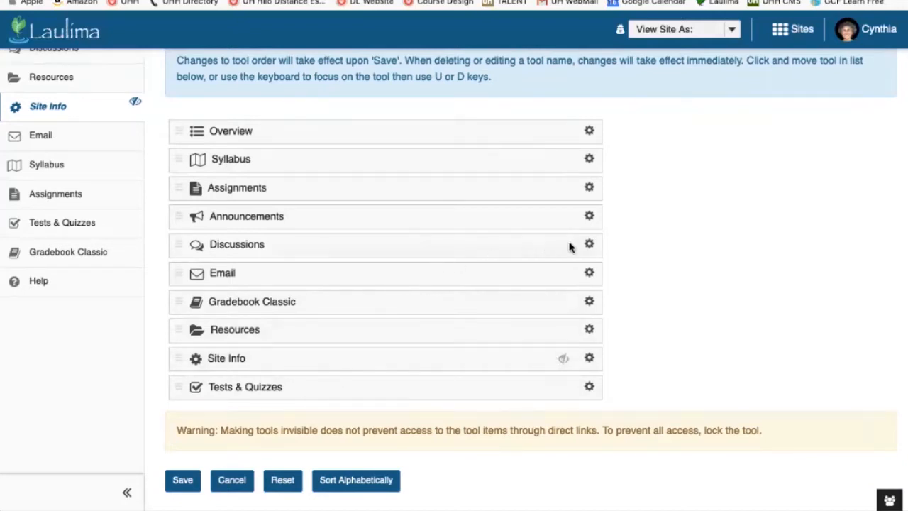
pyautogui.click(589, 245)
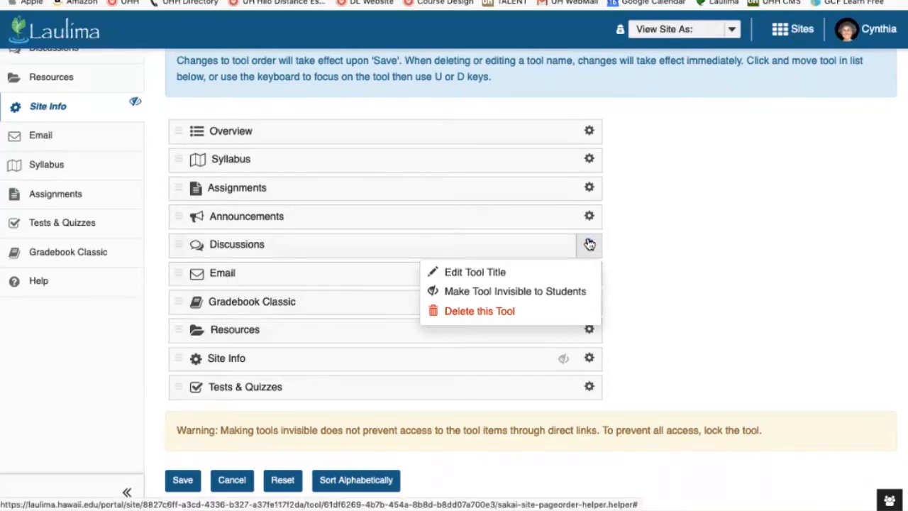
# - Confirm the Discussions title as-is, then save the tool order starting Overview, Syllabus, Assignments
pyautogui.click(473, 274)
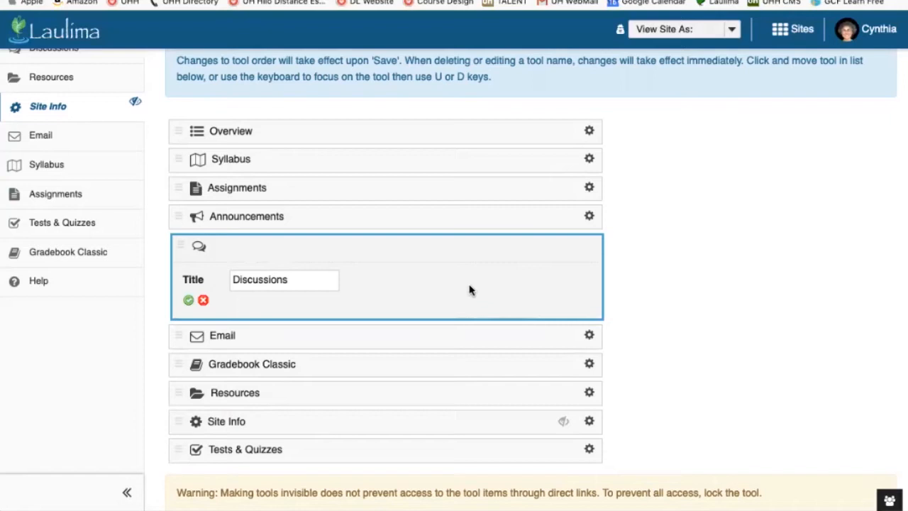
pyautogui.click(293, 278)
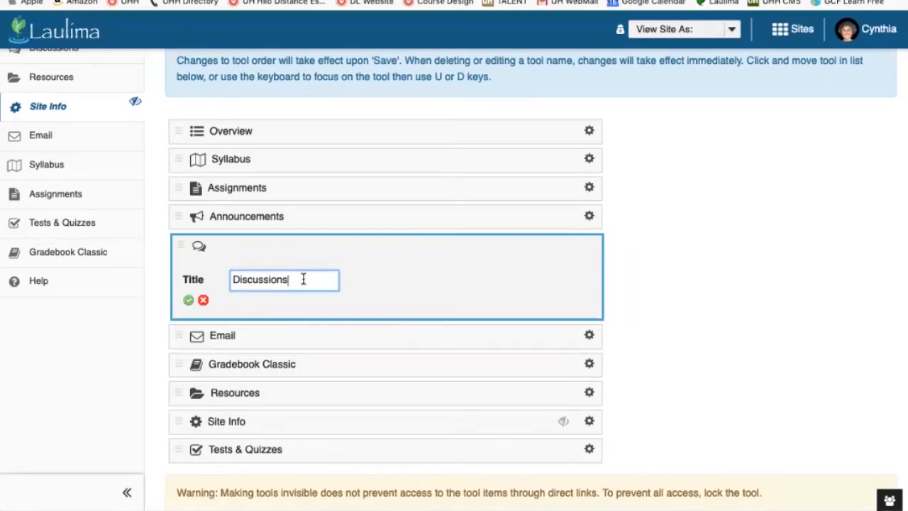
pyautogui.moveTo(304, 279); pyautogui.dragTo(221, 278)
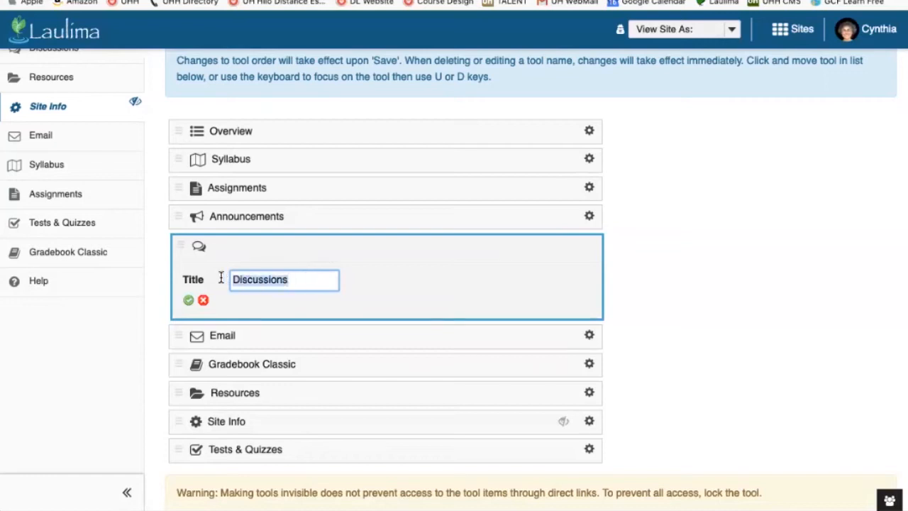
pyautogui.click(189, 302)
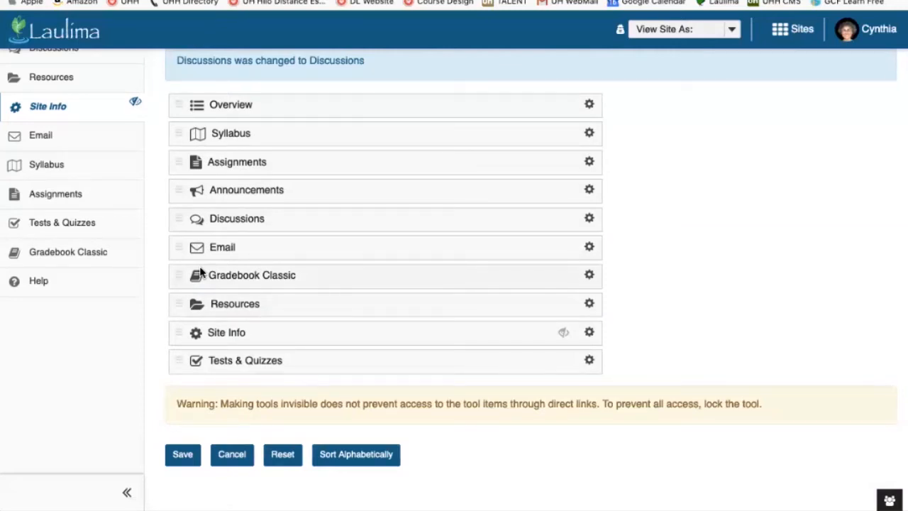
pyautogui.click(183, 456)
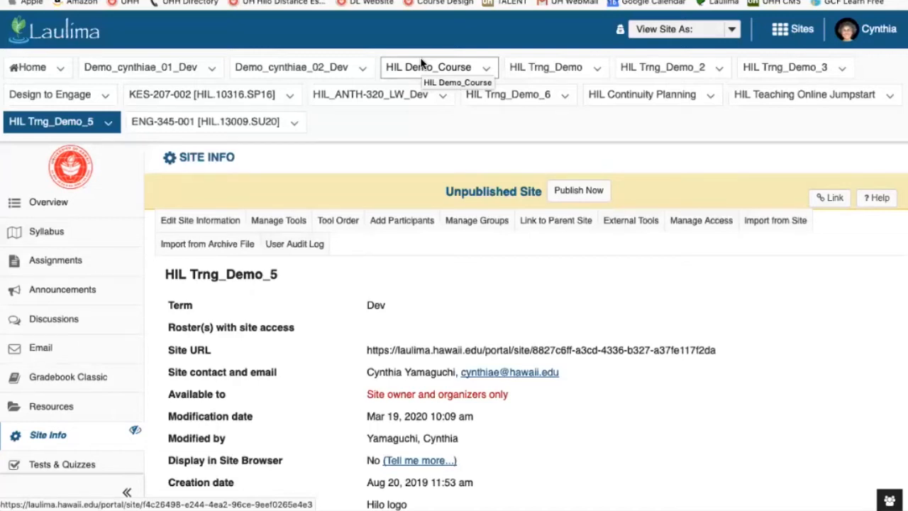
# - Go to Syllabus, listing 'Syllabus - Spring 2020' and 'Syllabus' items
pyautogui.click(46, 233)
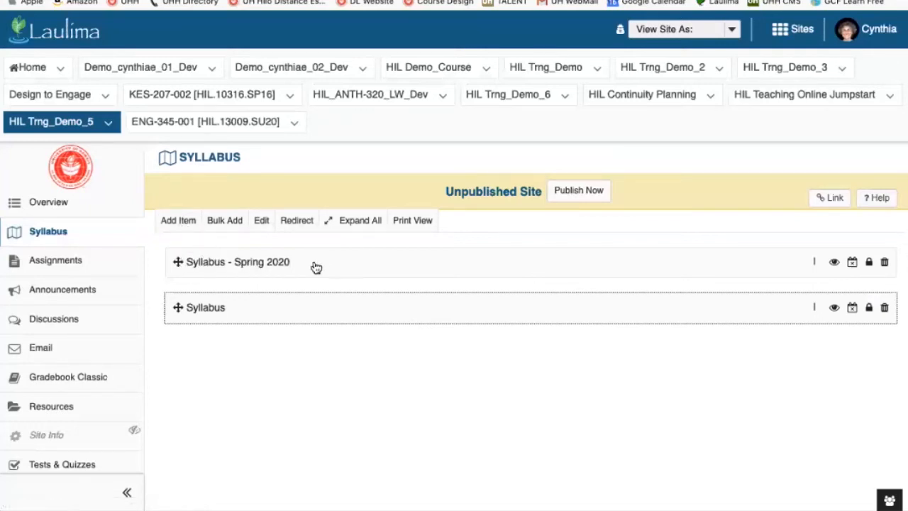
# - Expand the 'Syllabus - Spring 2020' and 'Syllabus' items, which show no attachments
pyautogui.click(178, 263)
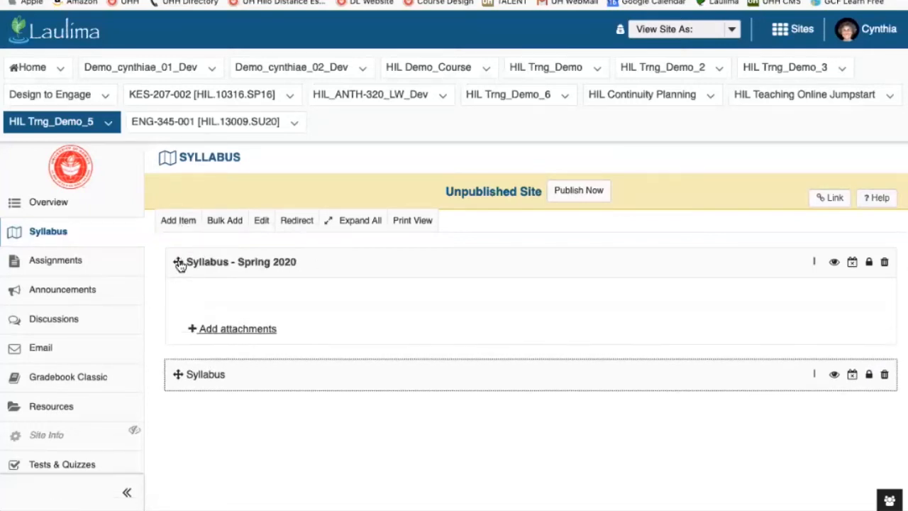
pyautogui.scroll(-4, 179, 265)
pyautogui.scroll(2, 217, 256)
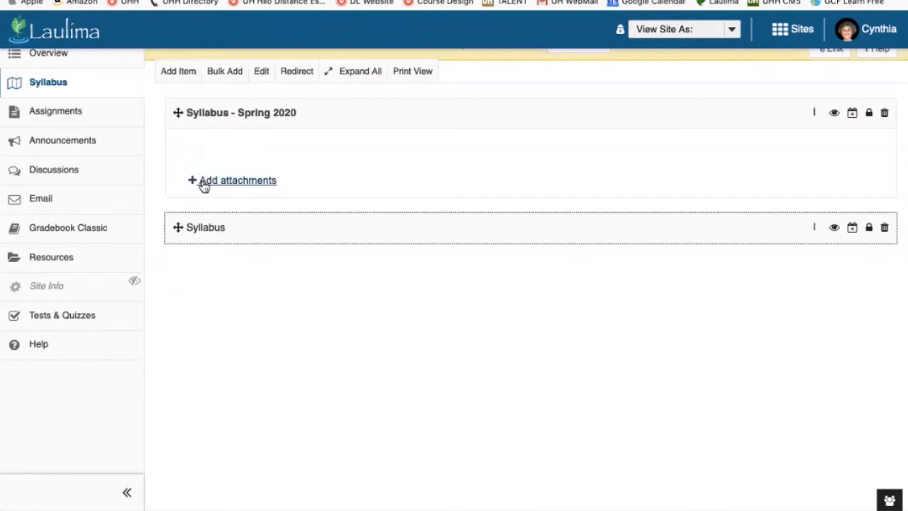
pyautogui.click(180, 229)
pyautogui.scroll(5, 203, 195)
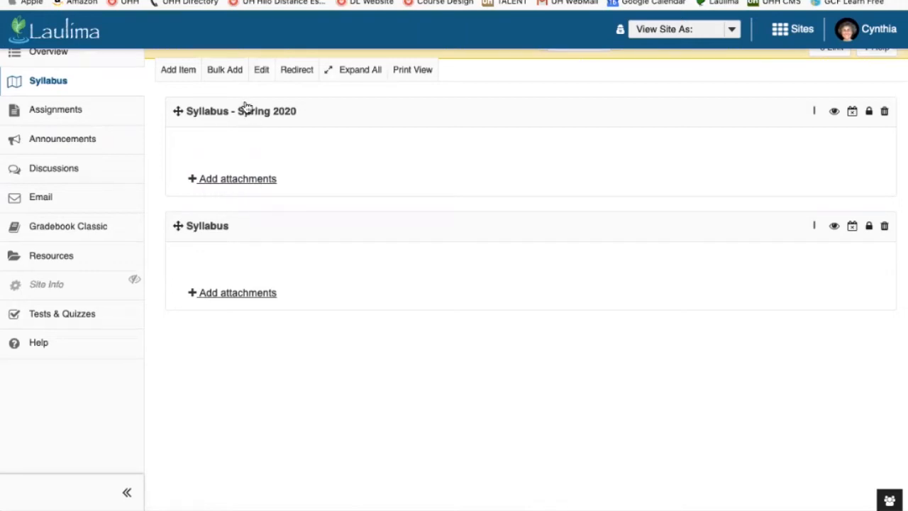
pyautogui.scroll(2, 174, 77)
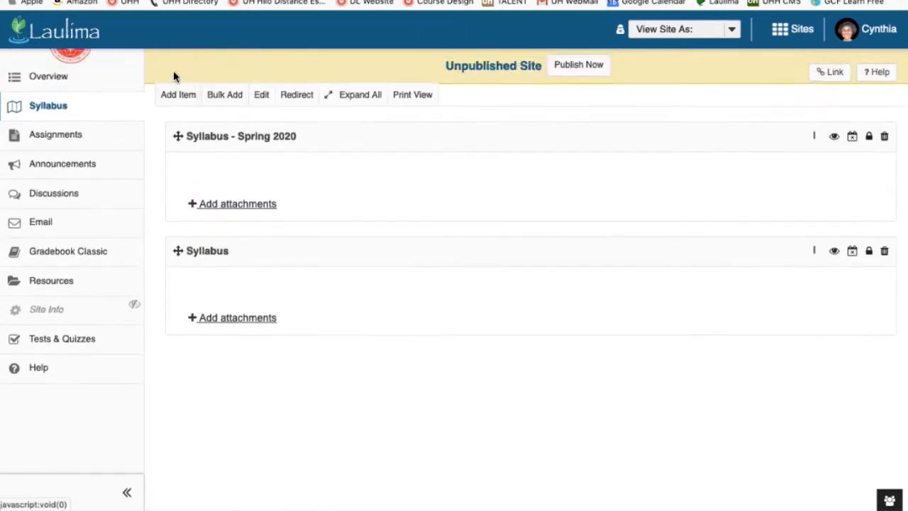
# - Start a new syllabus item titled 'Syllabus - Spring 2020'
pyautogui.click(176, 112)
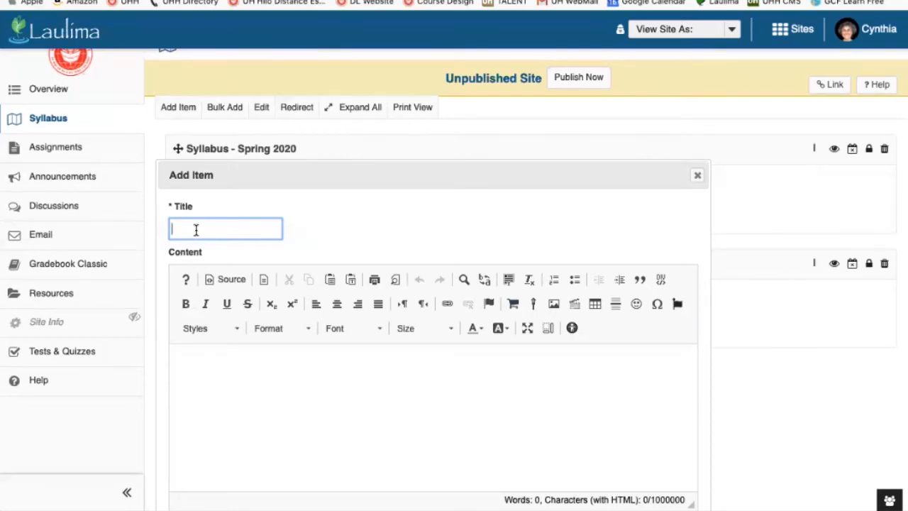
pyautogui.write('Syllas')
pyautogui.press('BackSpace')
pyautogui.write('bus - Sr')
pyautogui.press('BackSpace')
pyautogui.write('pring 202')
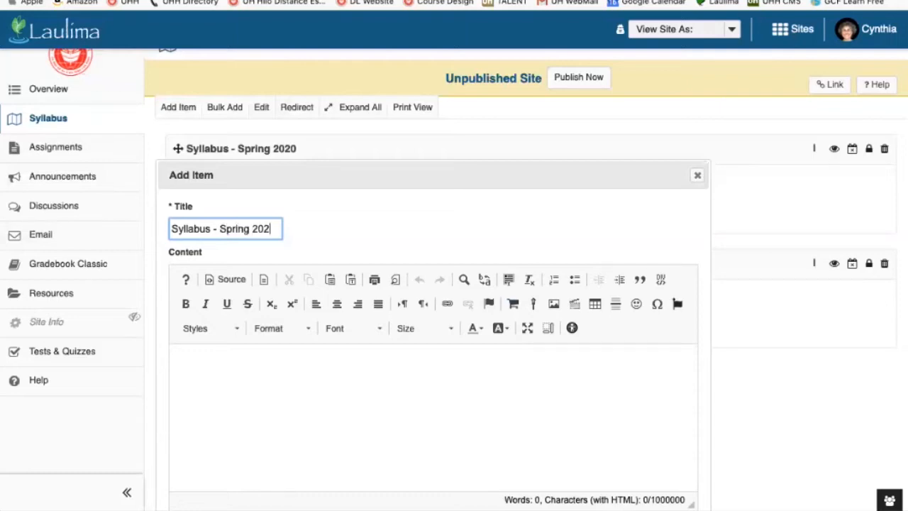
pyautogui.write('0')
pyautogui.scroll(-3, 255, 245)
# - Publish the new item with empty content and expand it on the Syllabus page
pyautogui.click(241, 272)
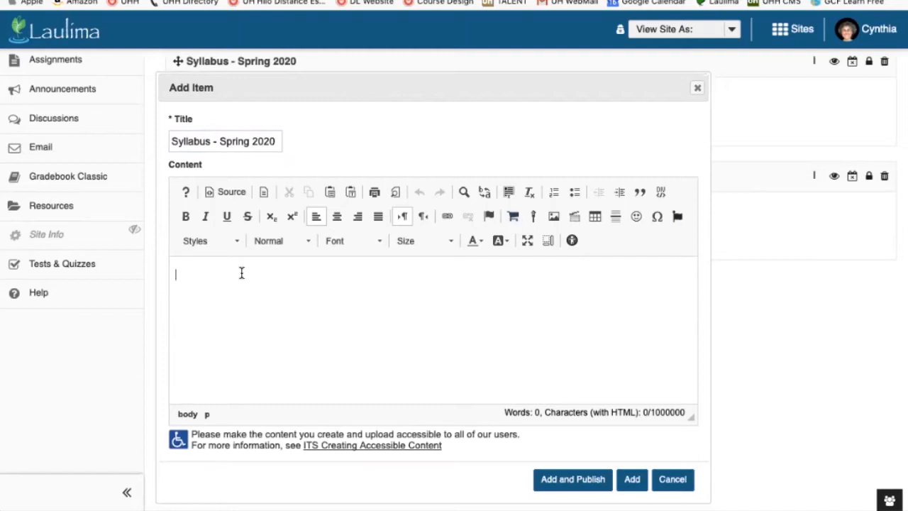
pyautogui.scroll(-1, 255, 275)
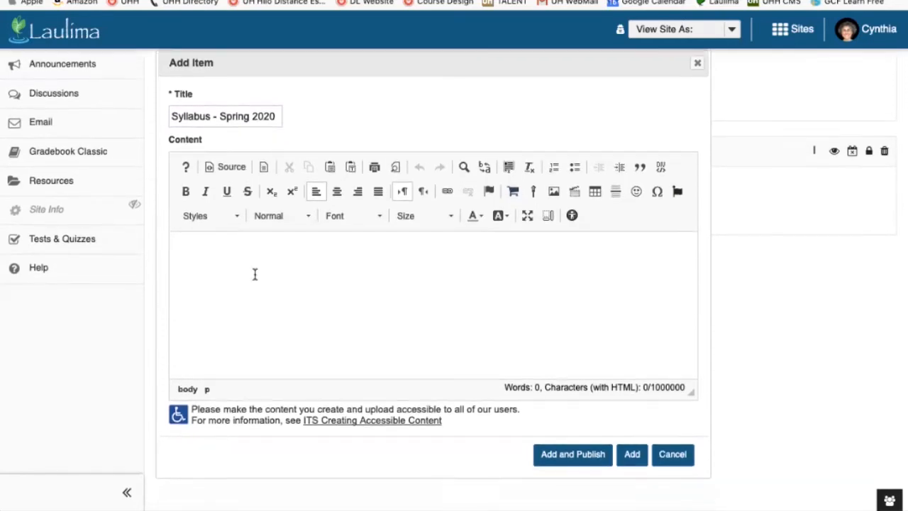
pyautogui.scroll(1, 255, 275)
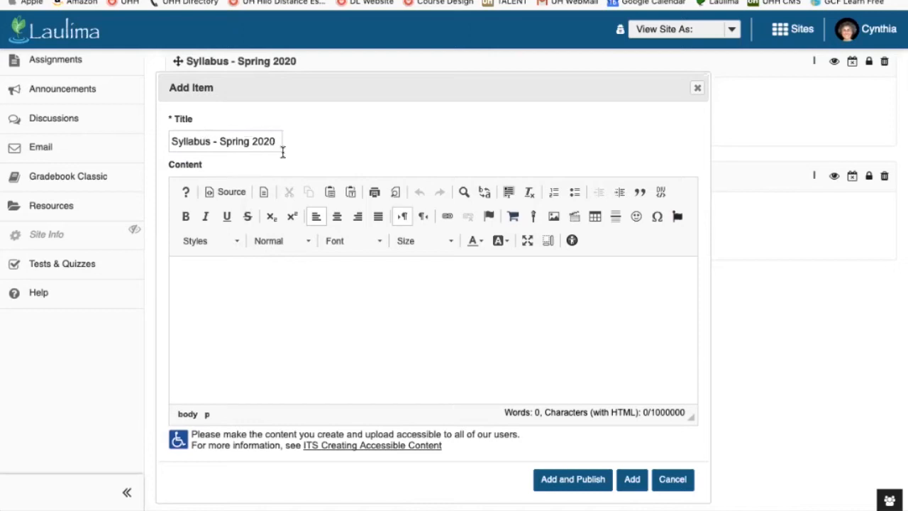
pyautogui.click(562, 482)
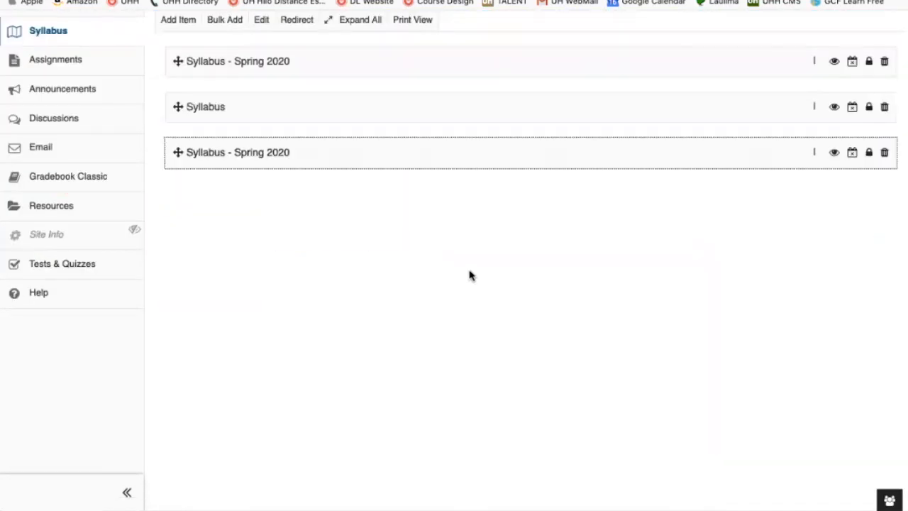
pyautogui.scroll(2, 462, 225)
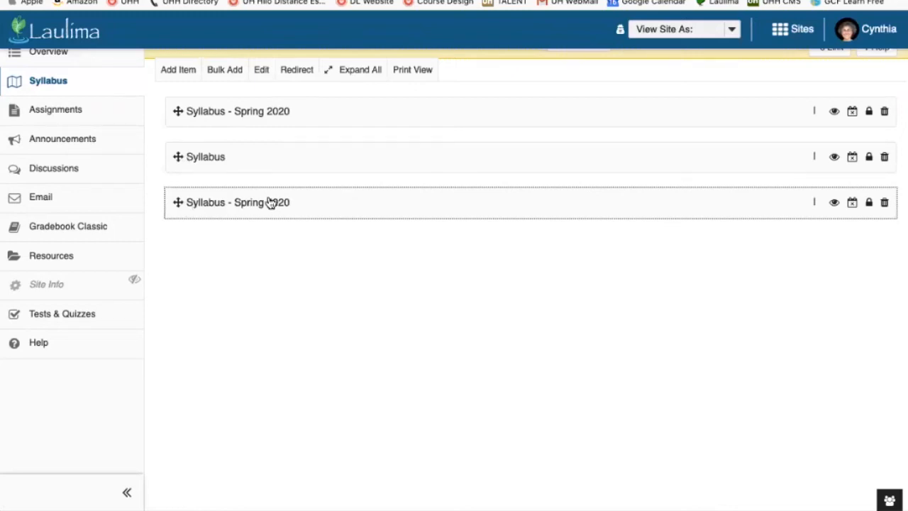
pyautogui.click(186, 205)
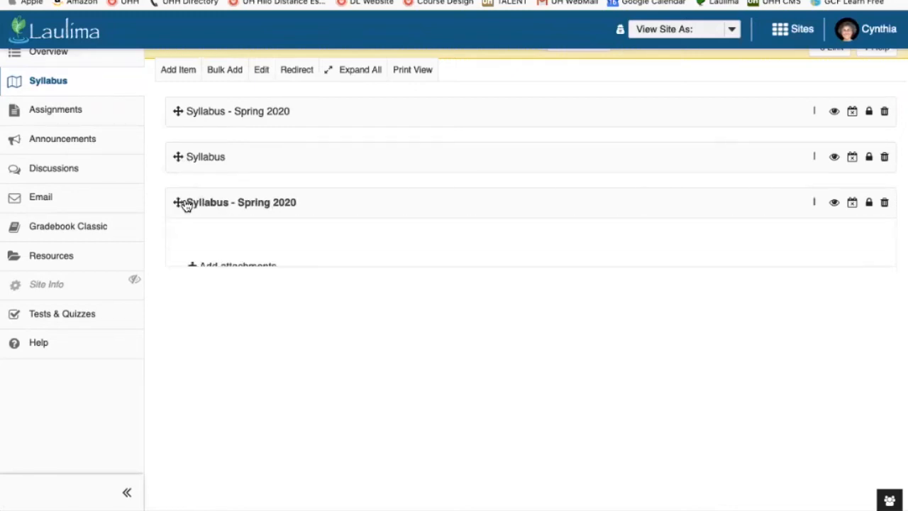
pyautogui.scroll(-5, 192, 207)
pyautogui.scroll(3, 200, 208)
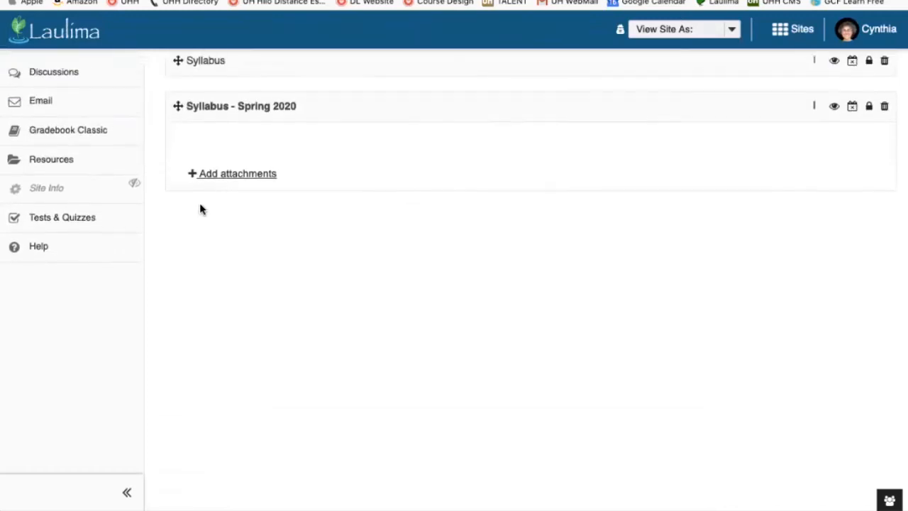
# - Open the Add attachments dialog for the new Spring 2020 syllabus item
pyautogui.click(241, 181)
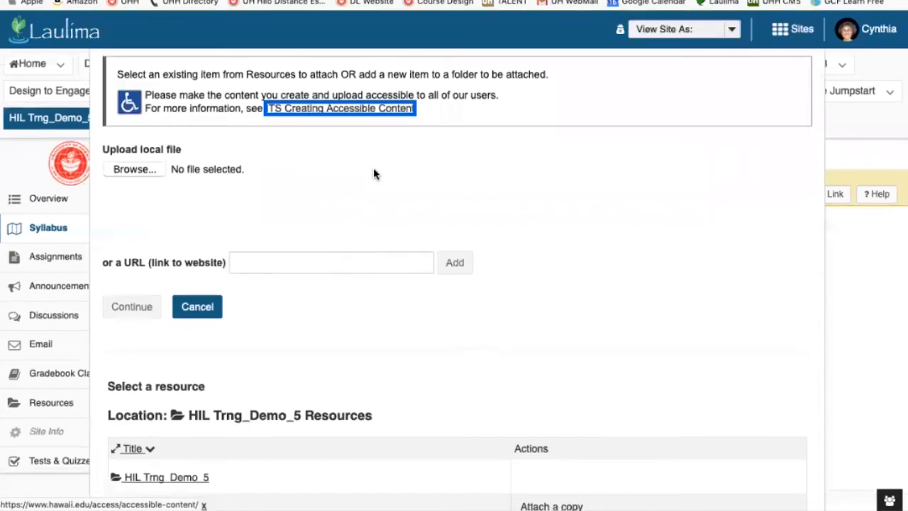
pyautogui.scroll(-2, 374, 170)
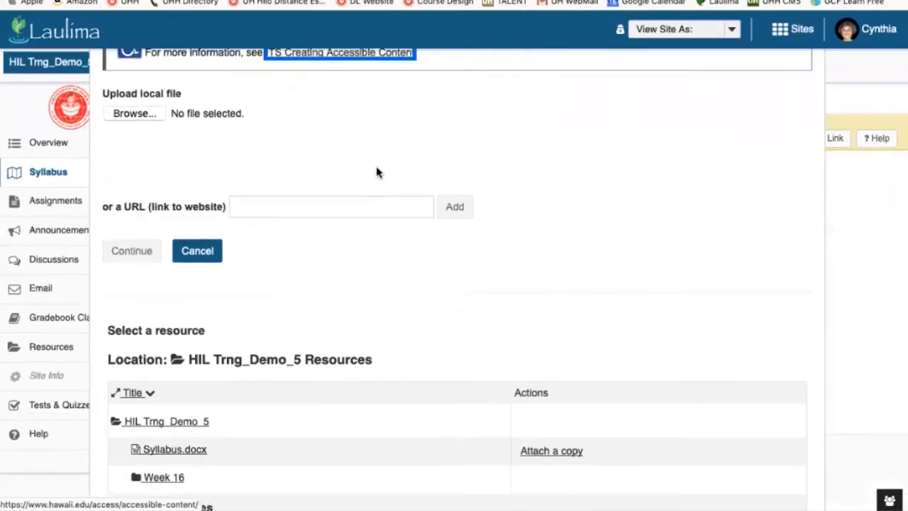
pyautogui.scroll(2, 375, 170)
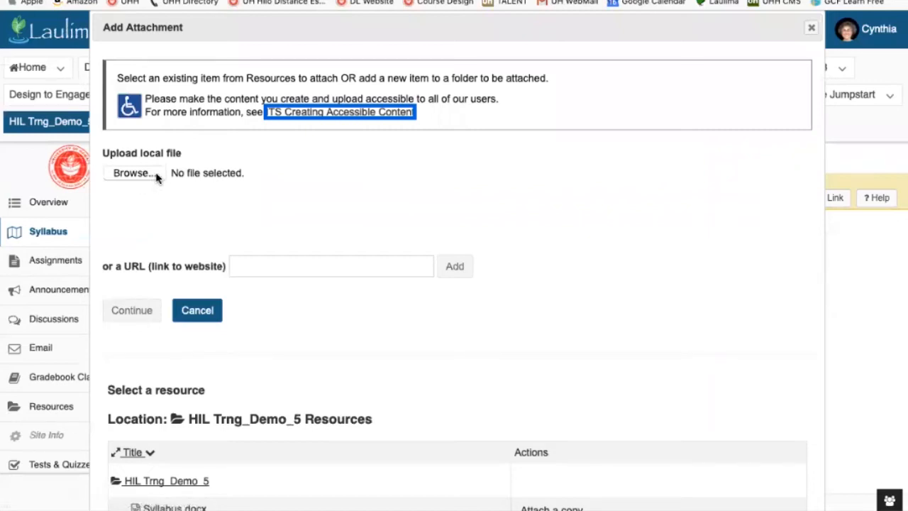
# - Try uploading SyllabusTemplate.docx locally, cancel, and scroll to the site resources list
pyautogui.click(184, 177)
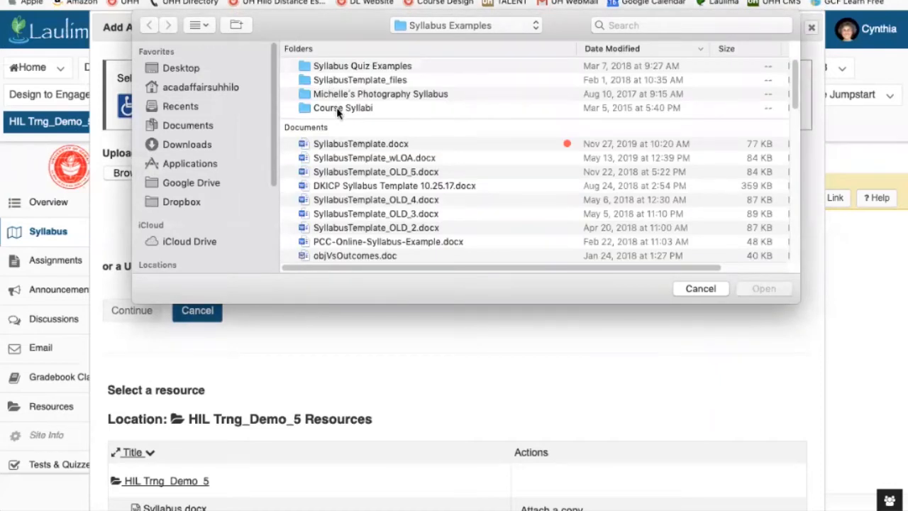
pyautogui.click(342, 143)
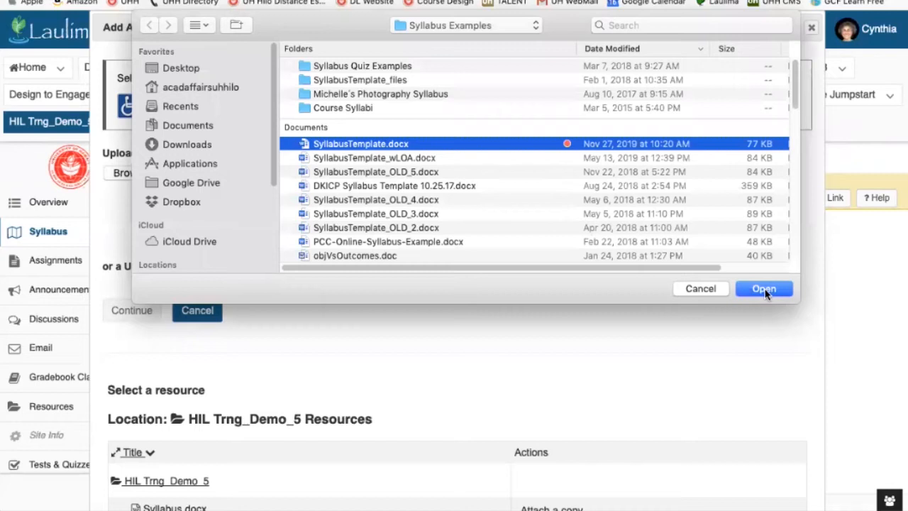
pyautogui.click(701, 290)
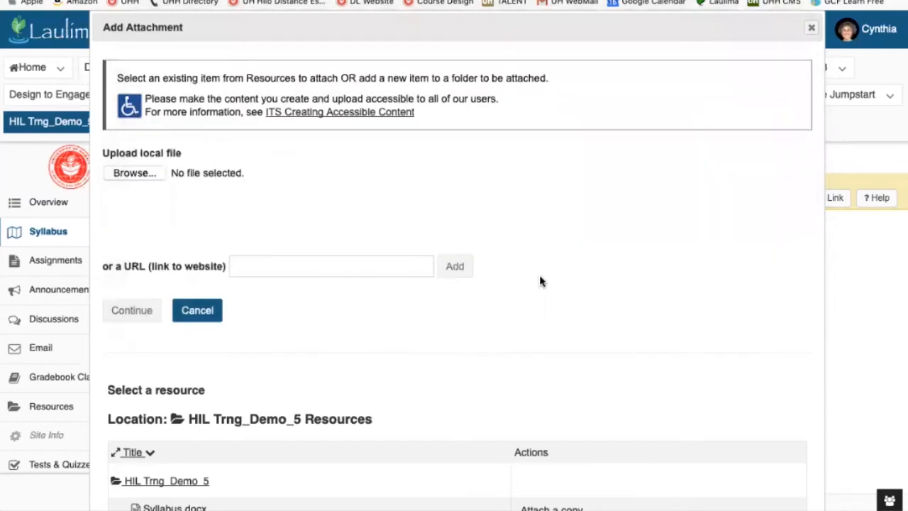
pyautogui.scroll(-1, 236, 262)
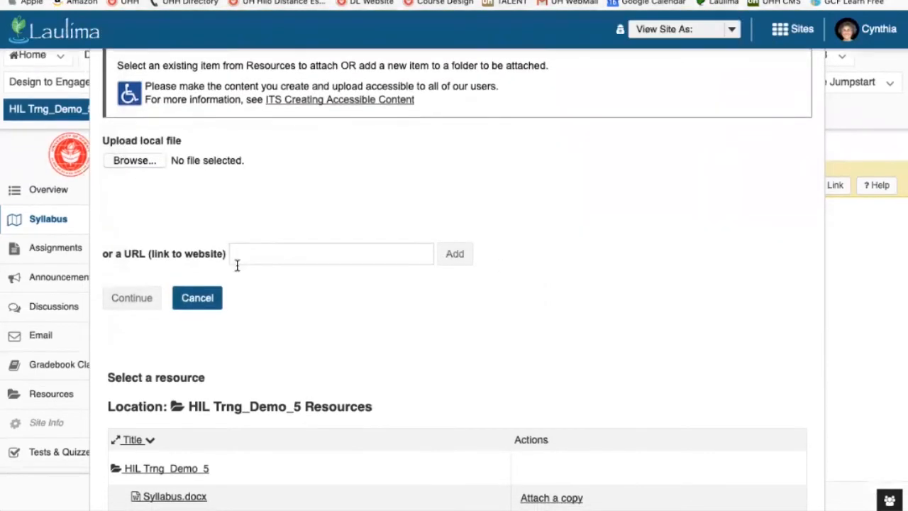
pyautogui.scroll(-3, 238, 270)
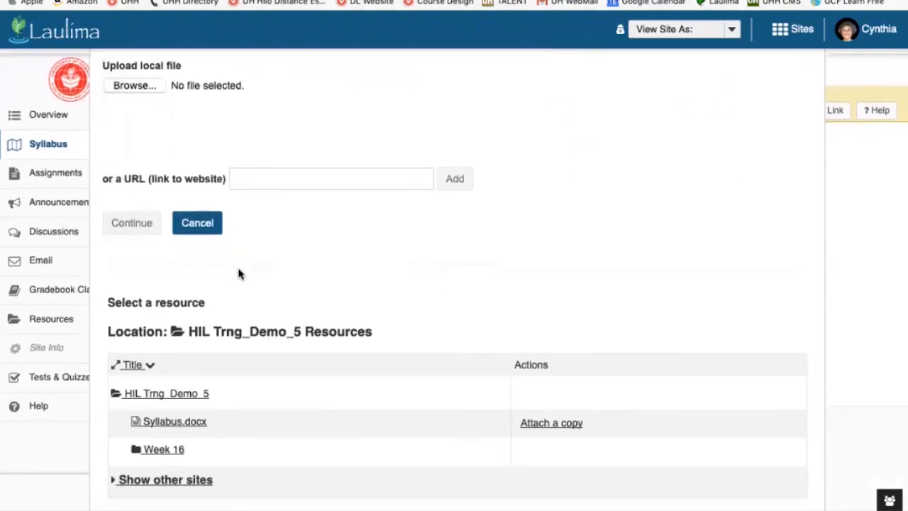
pyautogui.scroll(-1, 239, 273)
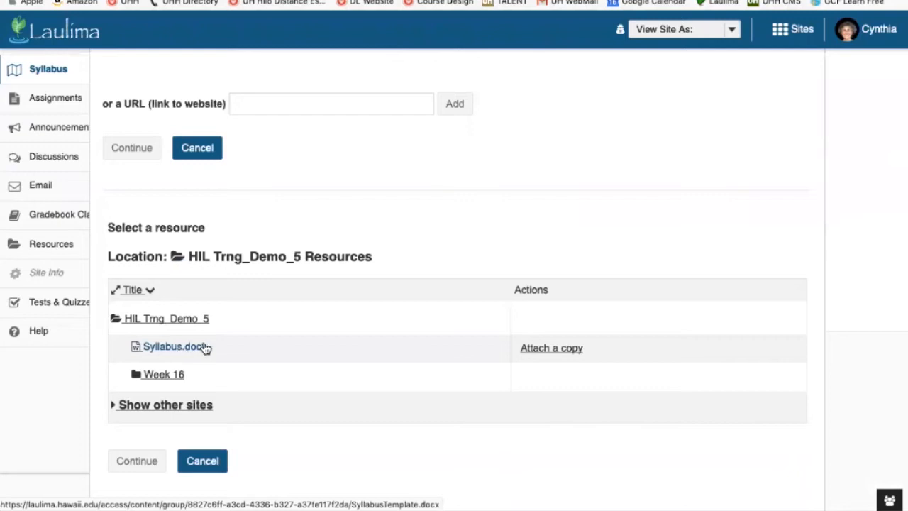
# - Attach a copy of Syllabus.docx from the site resources and return to the Syllabus page
pyautogui.click(540, 349)
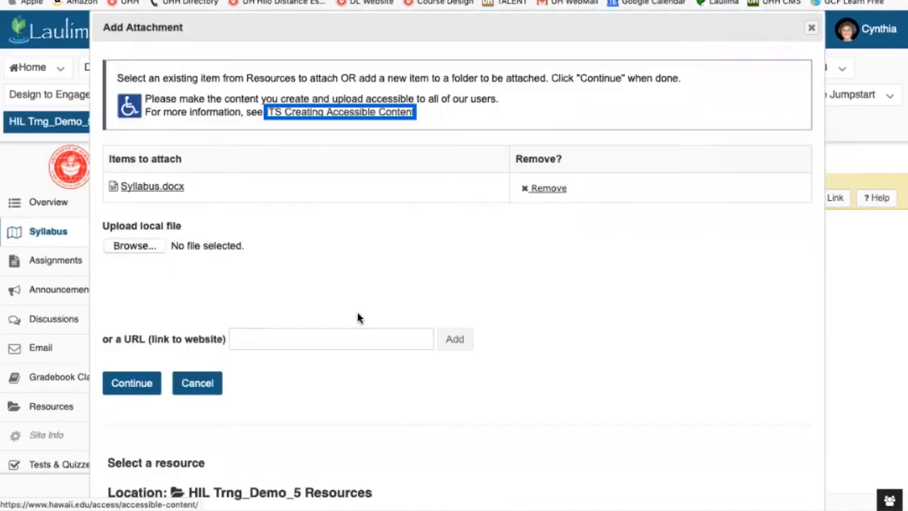
pyautogui.scroll(-3, 359, 318)
pyautogui.scroll(-3, 359, 319)
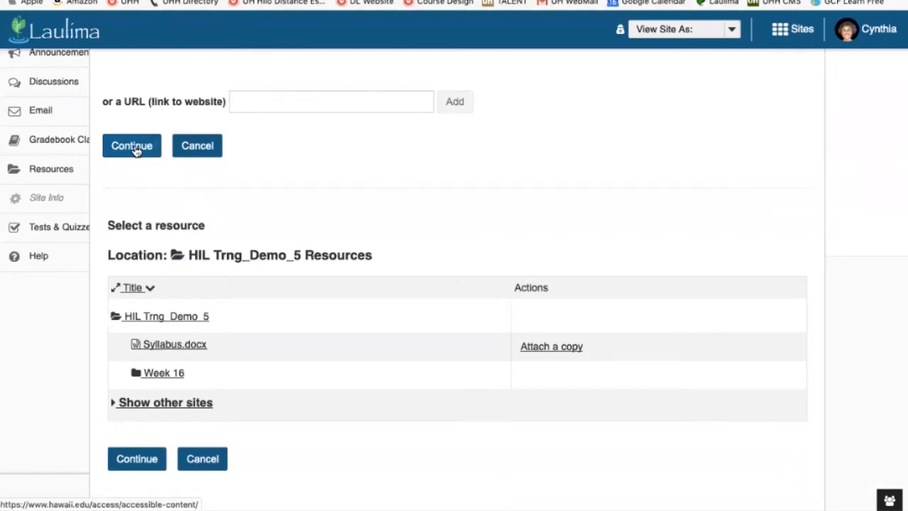
pyautogui.click(139, 460)
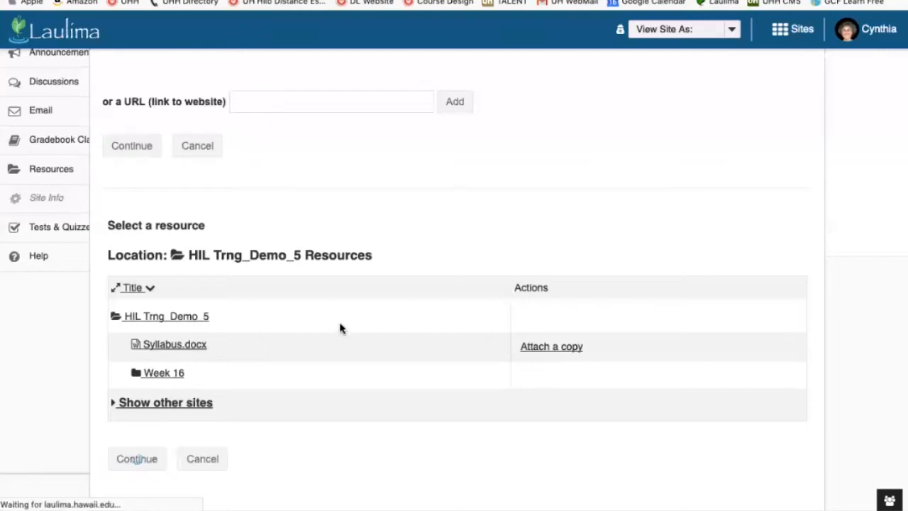
pyautogui.scroll(-5, 344, 312)
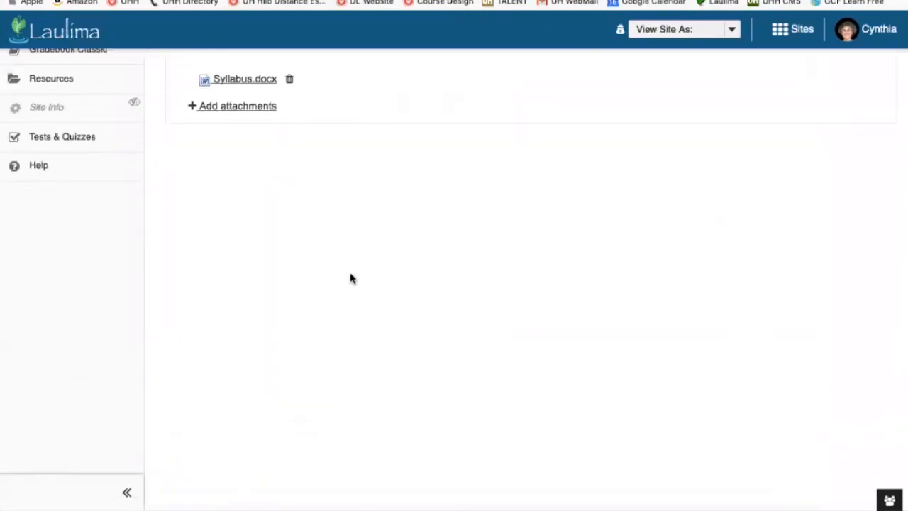
pyautogui.scroll(2, 356, 246)
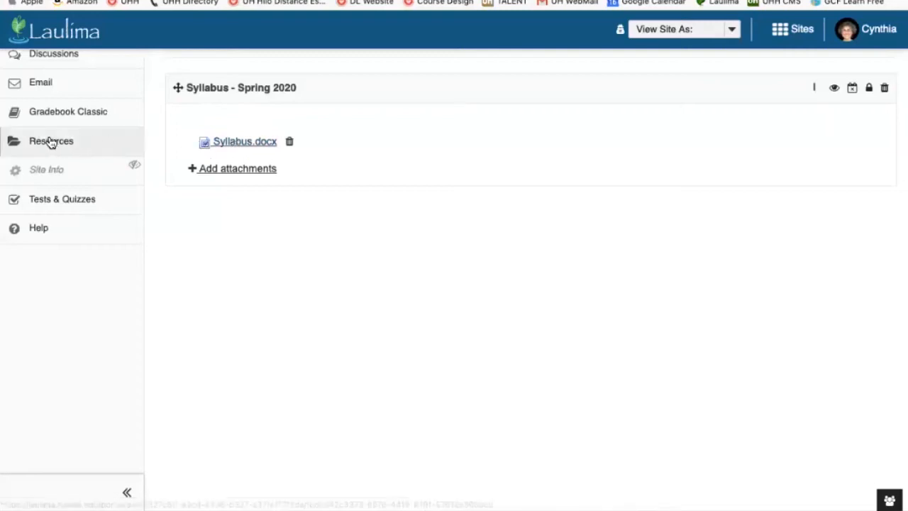
pyautogui.scroll(3, 49, 142)
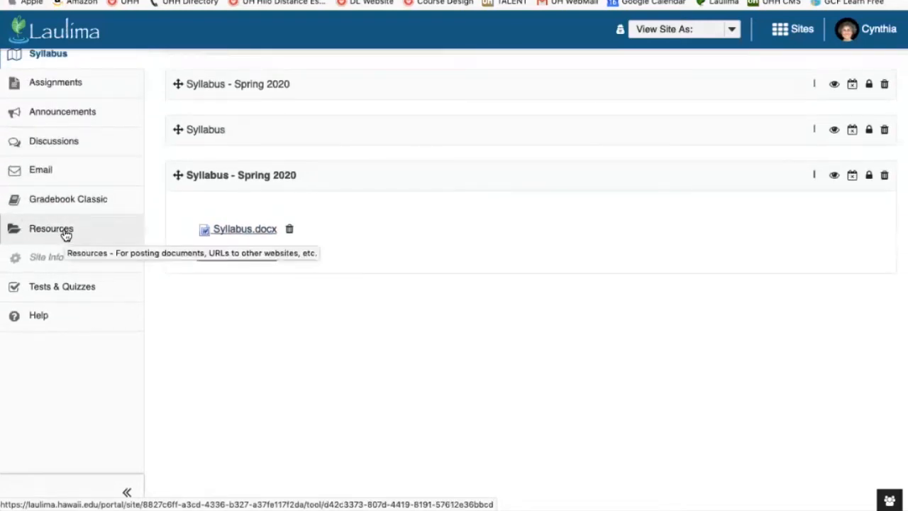
# - Go to the site's Resources, showing Syllabus.docx and the Week 16 folder
pyautogui.click(65, 235)
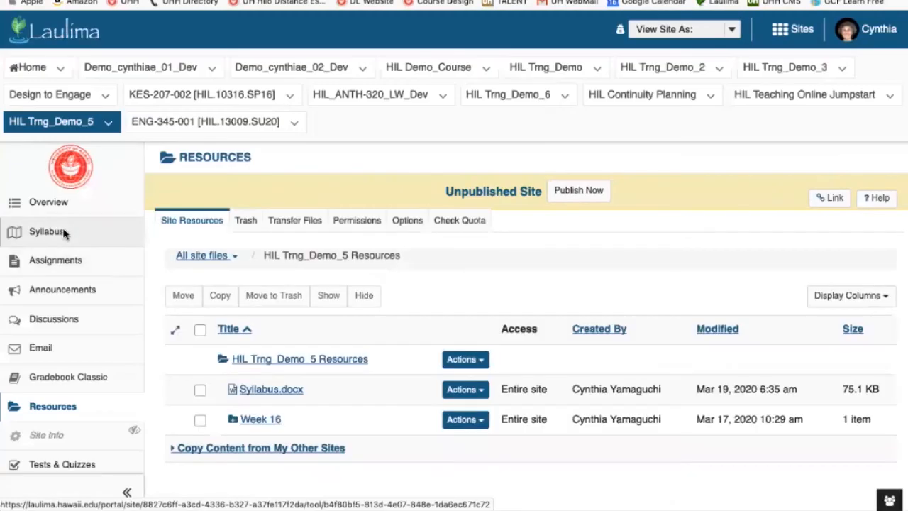
pyautogui.scroll(-2, 233, 284)
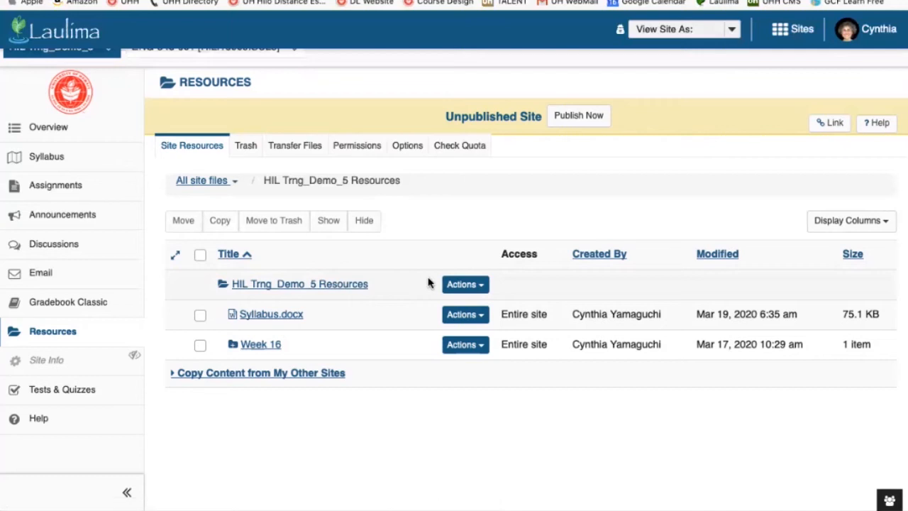
# - Begin creating folders in the top resources folder, naming the first 'Week 17'
pyautogui.click(473, 286)
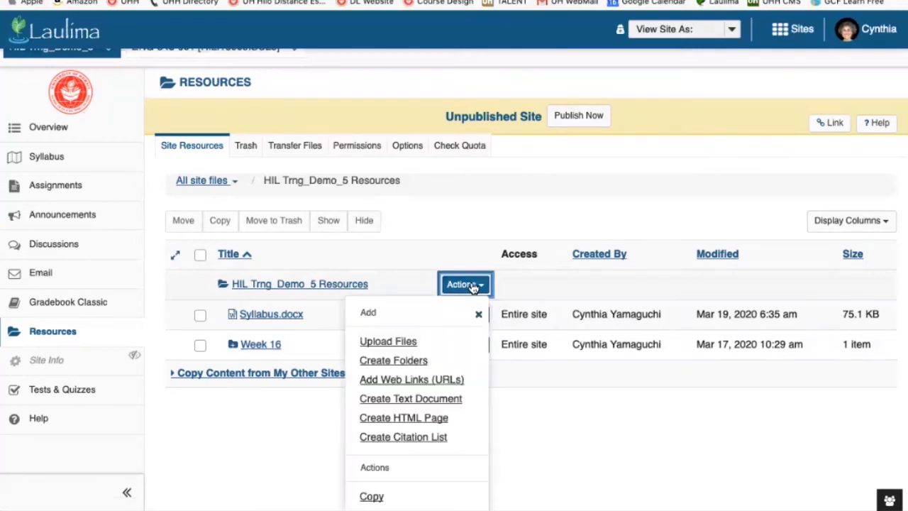
pyautogui.click(414, 363)
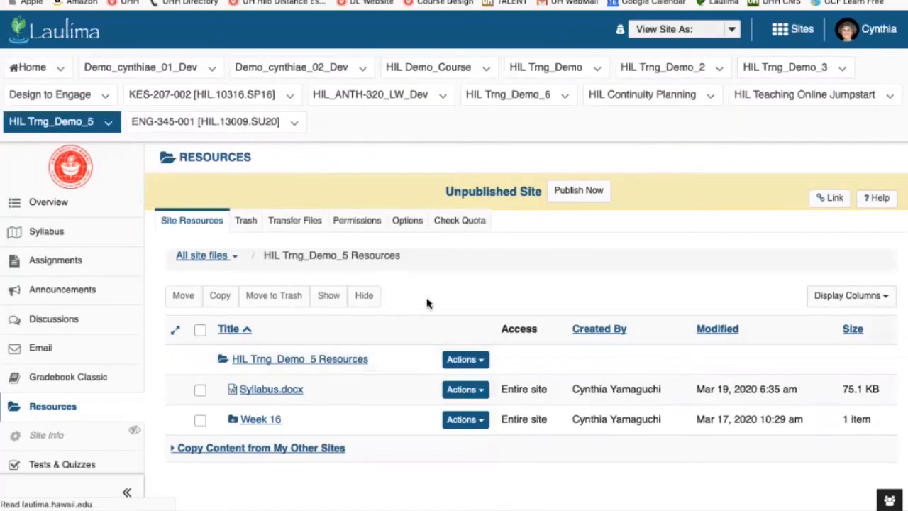
pyautogui.scroll(-1, 397, 305)
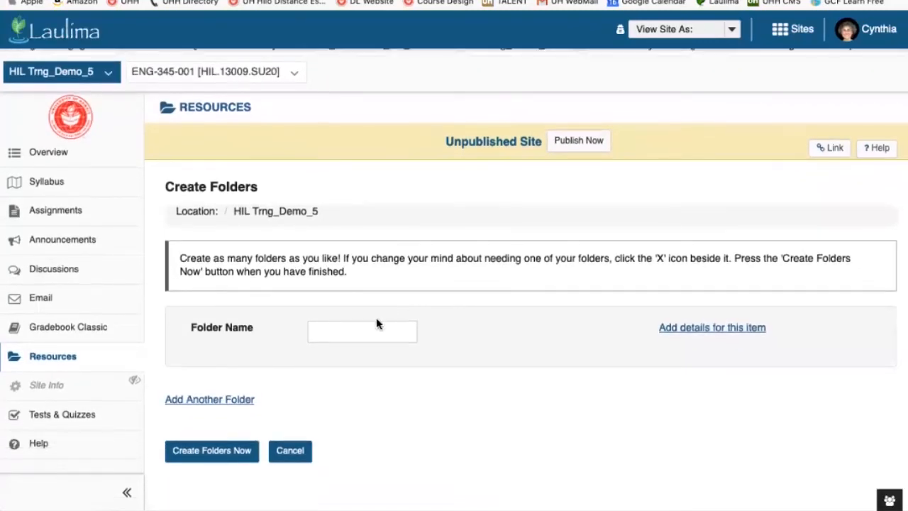
pyautogui.click(346, 334)
pyautogui.write('Week 17')
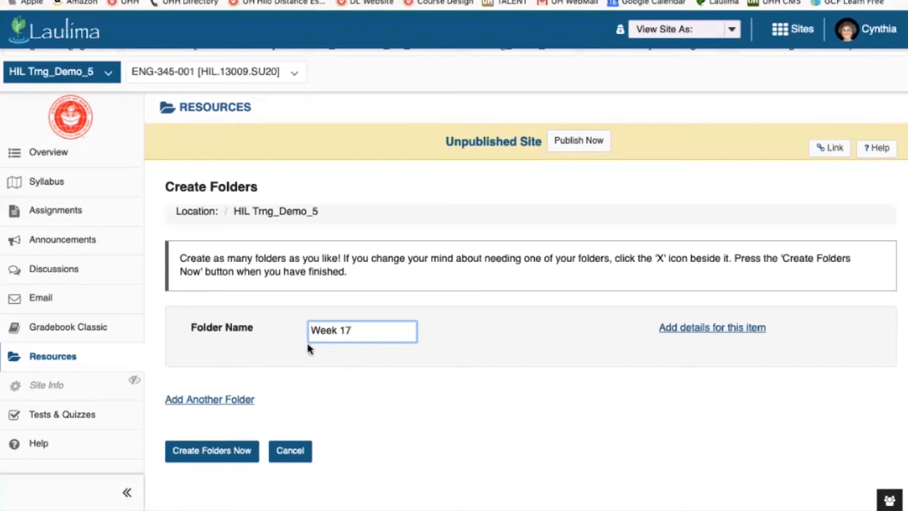
# - Add folder rows named 'Week 18' and 'Week 19', then create all three folders
pyautogui.scroll(-2, 235, 358)
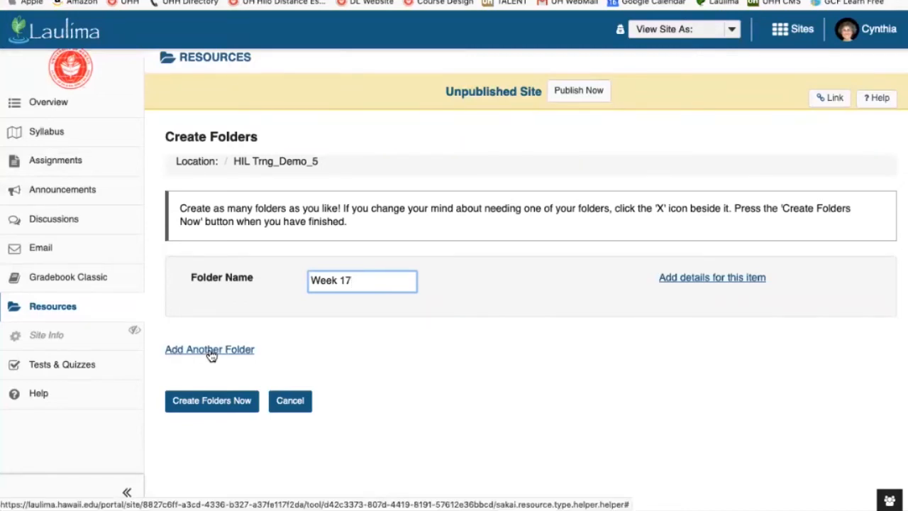
pyautogui.click(211, 355)
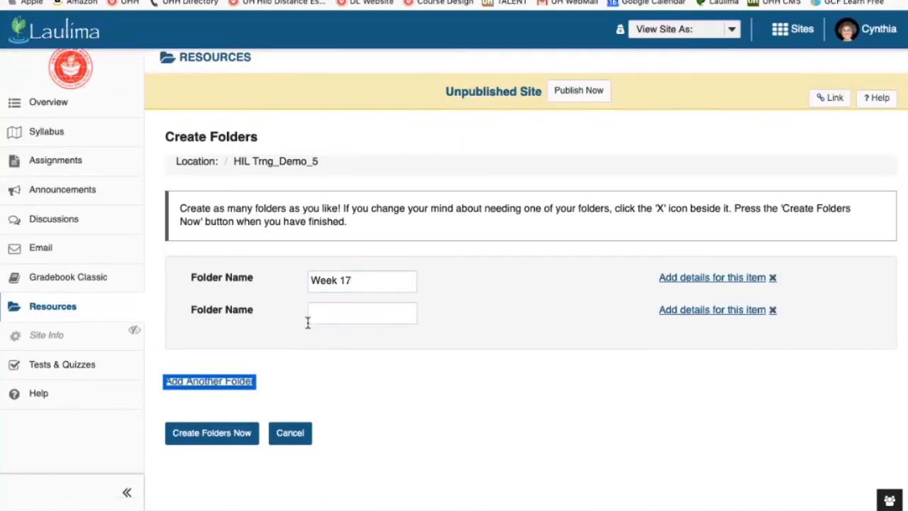
pyautogui.click(331, 311)
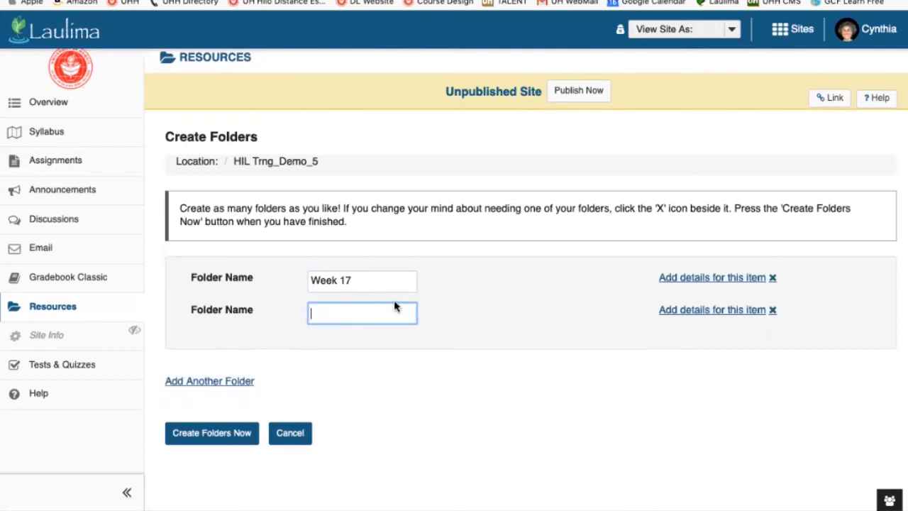
pyautogui.write('Week 18')
pyautogui.click(211, 382)
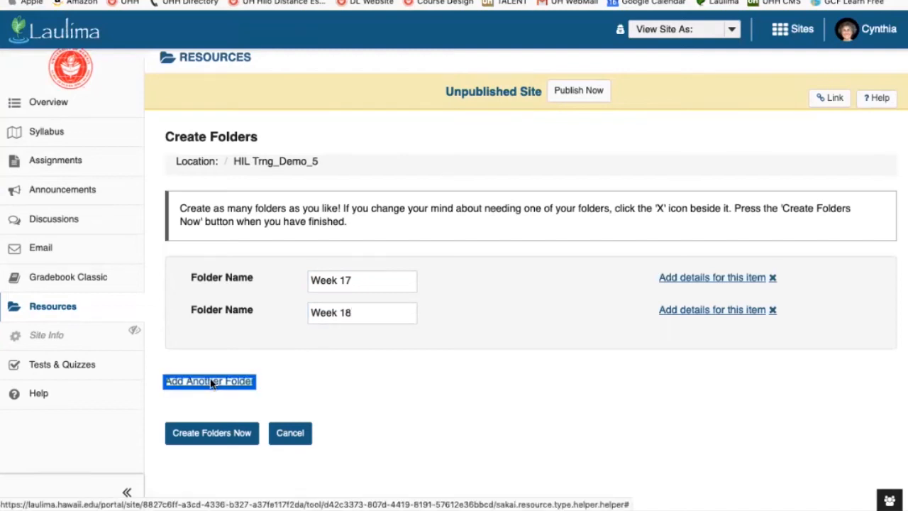
pyautogui.click(360, 344)
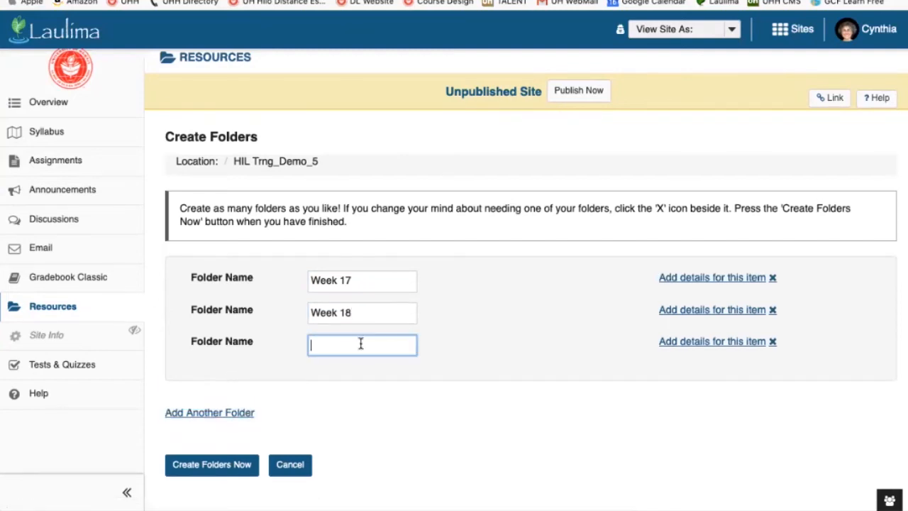
pyautogui.write('Week 19')
pyautogui.scroll(-2, 361, 345)
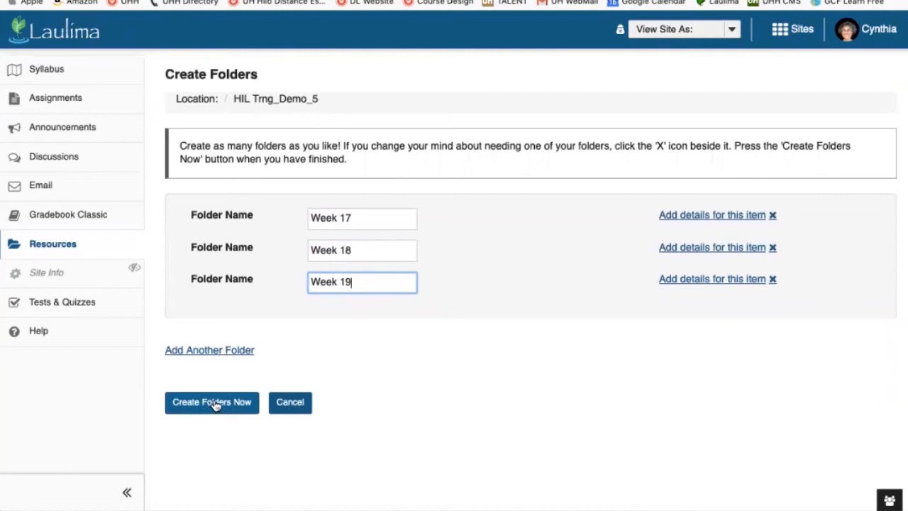
pyautogui.click(215, 403)
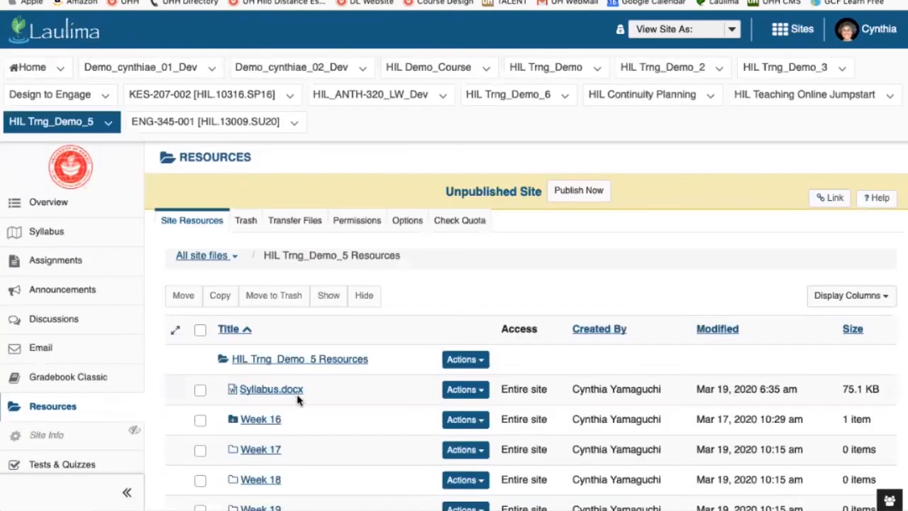
pyautogui.scroll(-4, 298, 400)
pyautogui.scroll(-1, 298, 398)
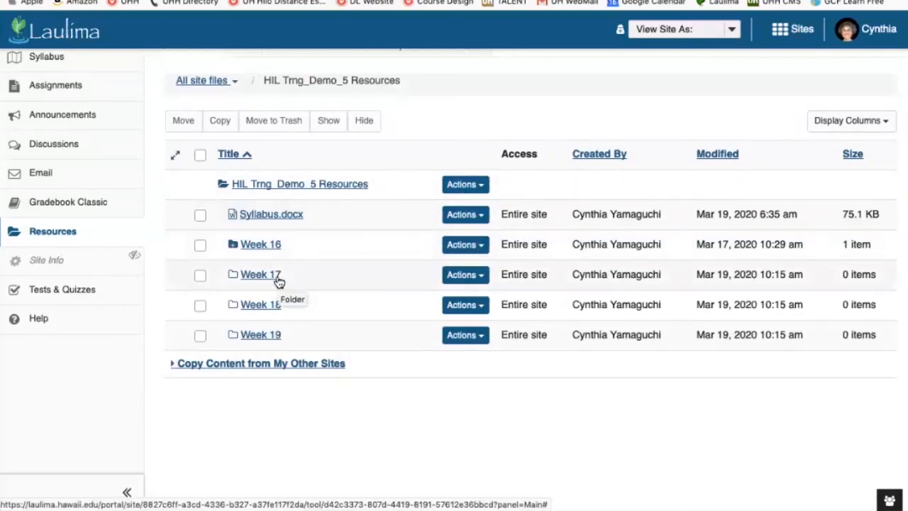
# - Choose Upload Files from the Week 17 folder's Actions menu
pyautogui.click(469, 279)
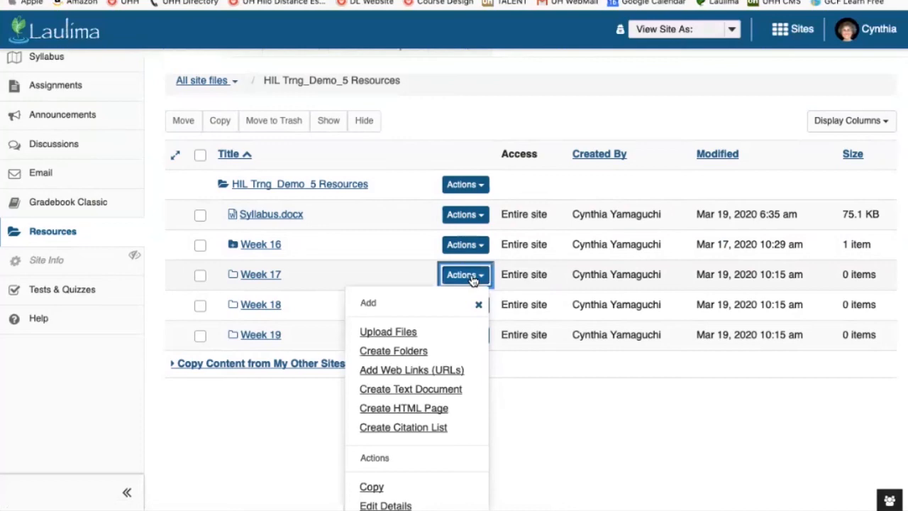
pyautogui.scroll(-2, 473, 280)
pyautogui.scroll(-3, 473, 282)
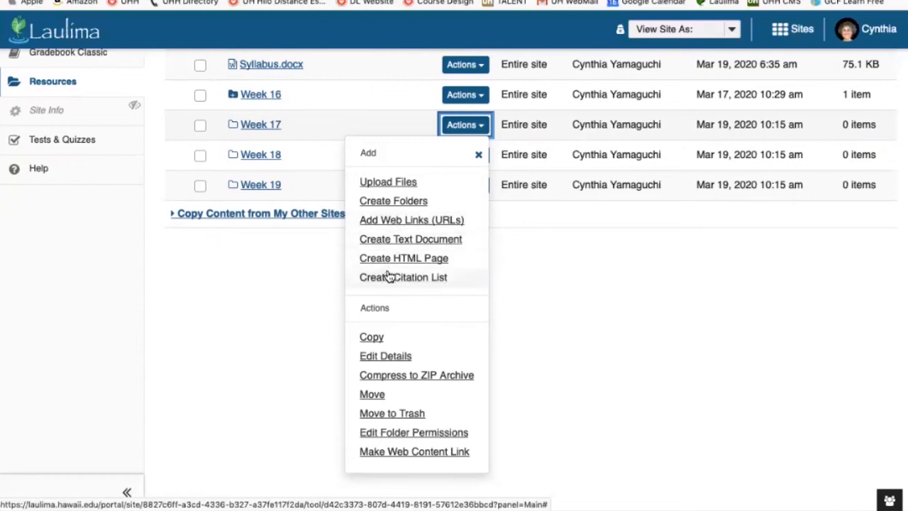
pyautogui.click(388, 183)
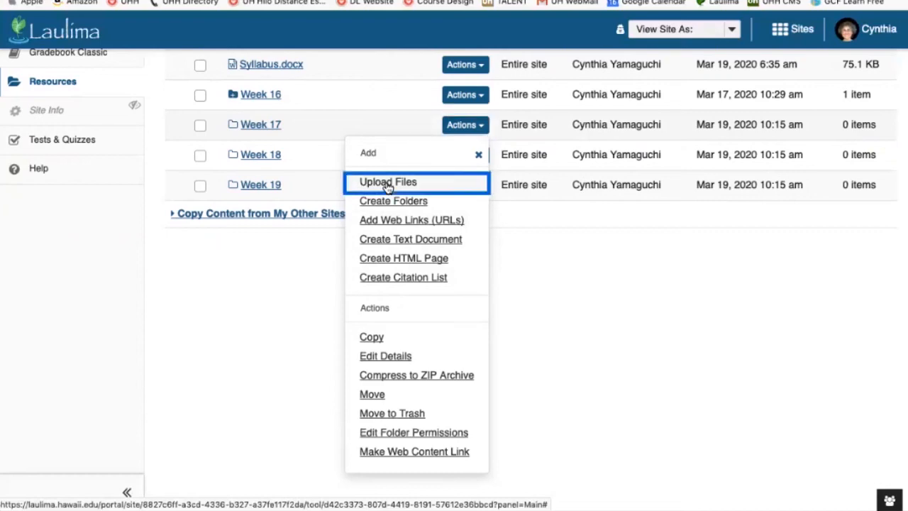
# - Select TITLE IX.docx from the Syllabus Examples folder as the Week 17 upload
pyautogui.scroll(-3, 418, 250)
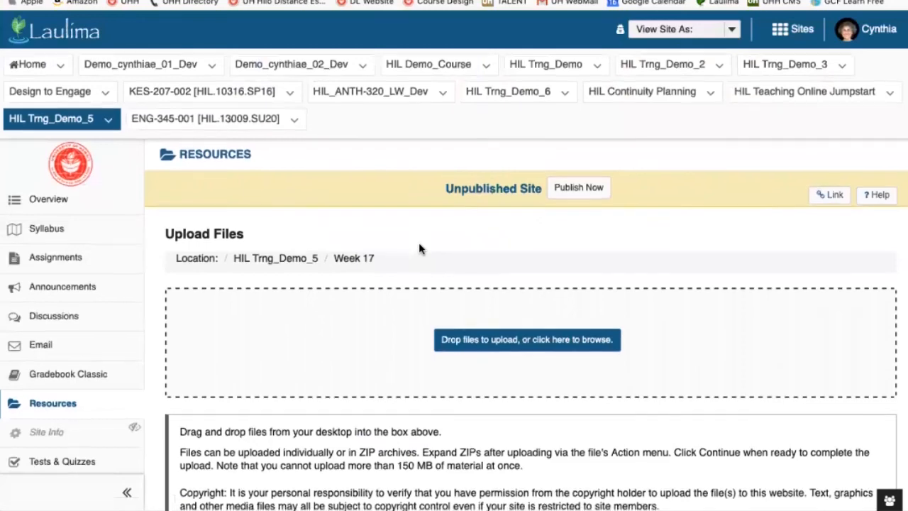
pyautogui.scroll(-1, 420, 250)
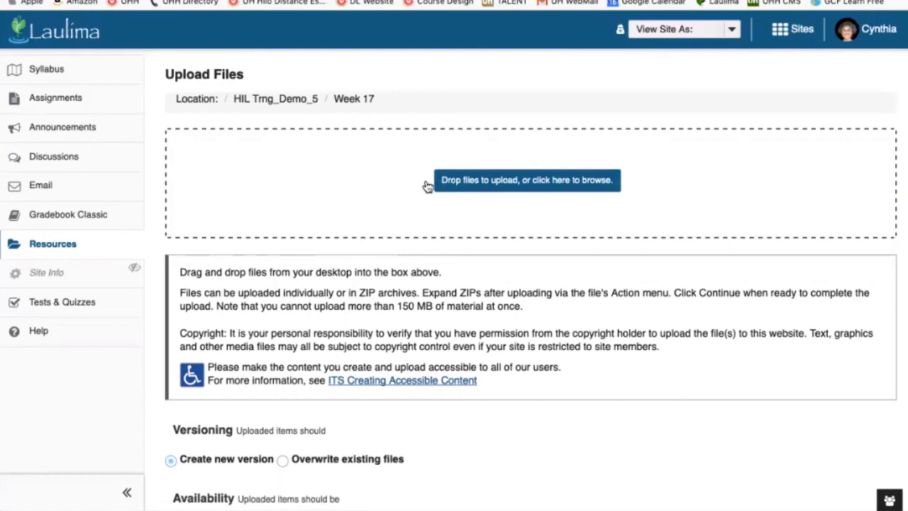
pyautogui.click(466, 183)
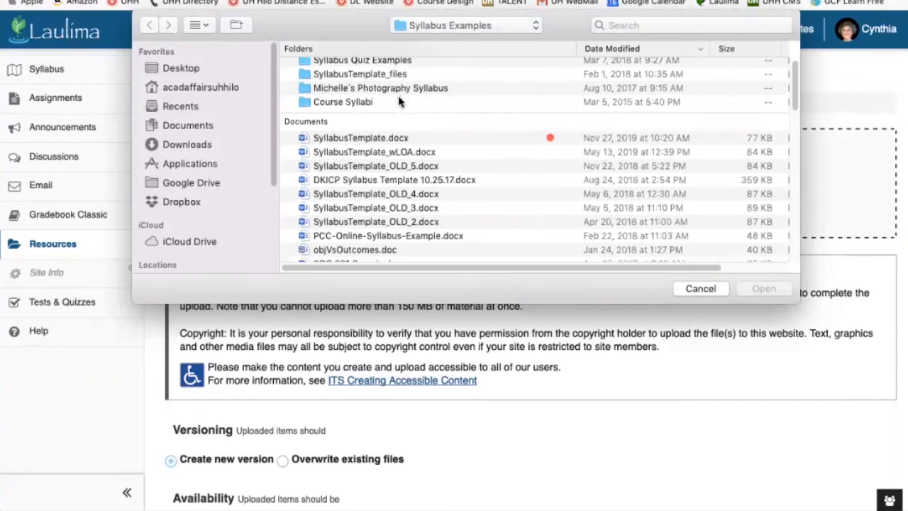
pyautogui.scroll(-1, 398, 101)
pyautogui.scroll(-5, 398, 96)
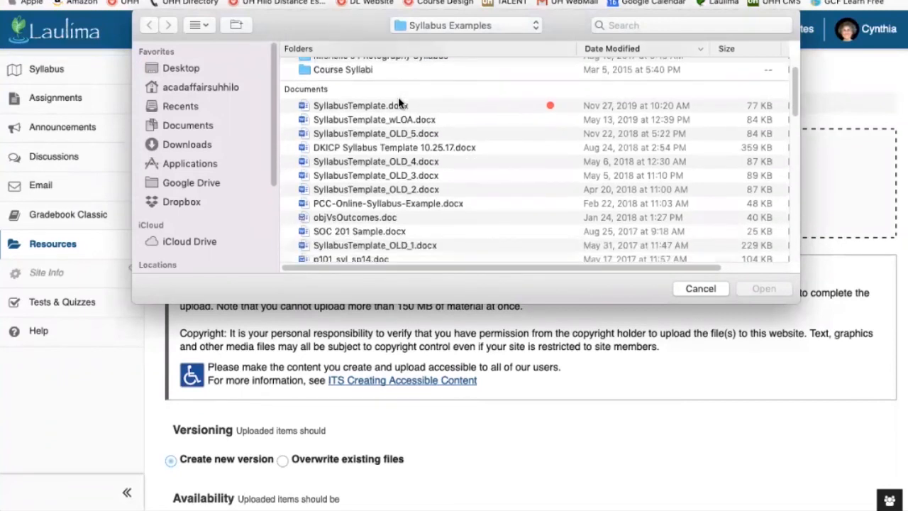
pyautogui.scroll(-2, 400, 103)
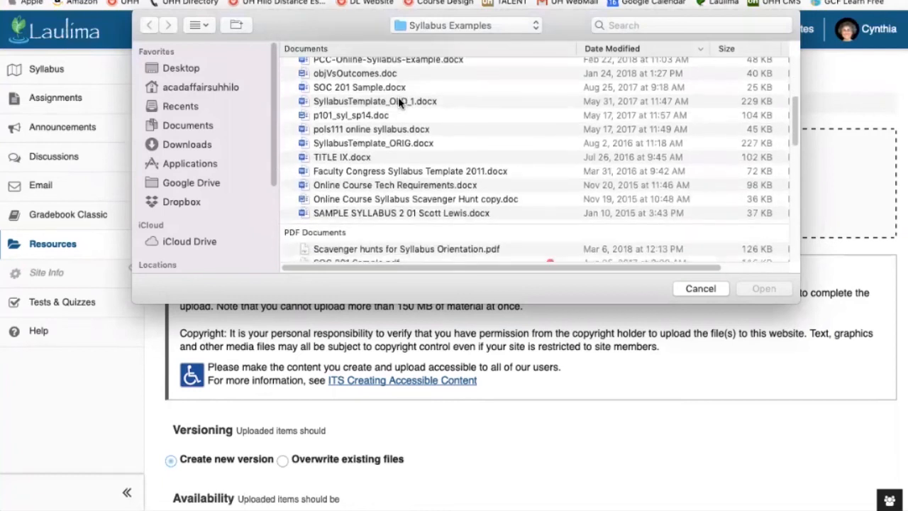
pyautogui.scroll(-1, 399, 101)
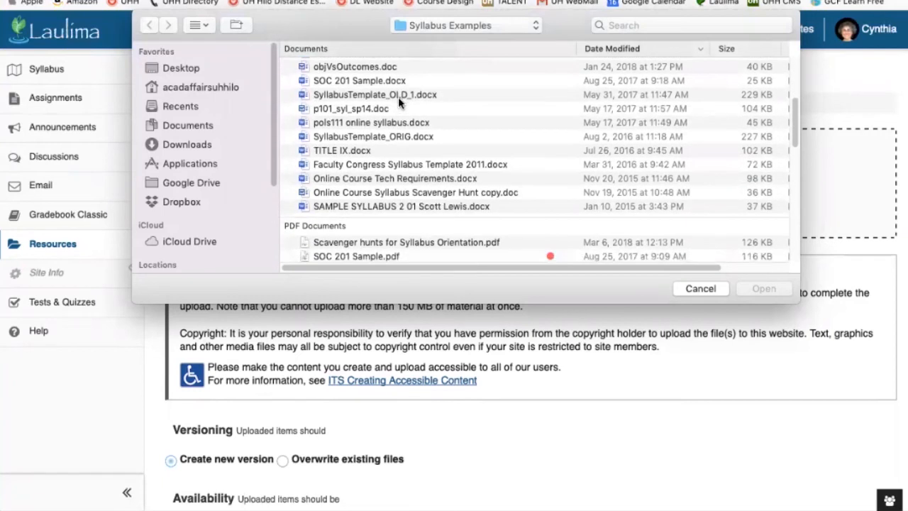
pyautogui.click(350, 153)
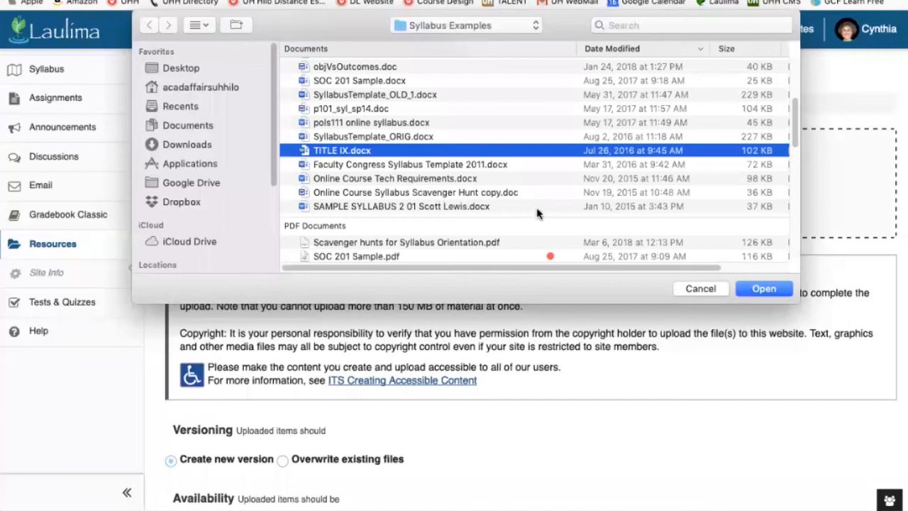
pyautogui.click(764, 290)
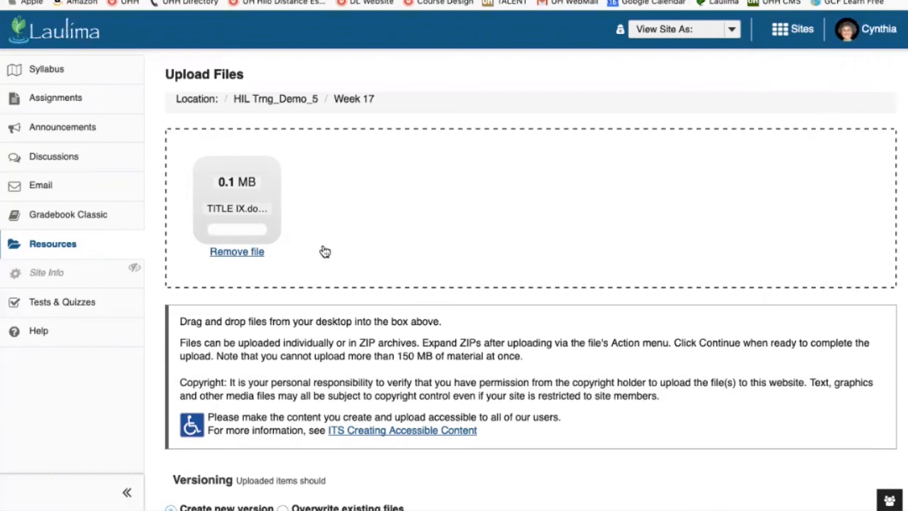
# - Review the 150 MB upload limit note and the upload options for TITLE IX.docx
pyautogui.scroll(-3, 358, 238)
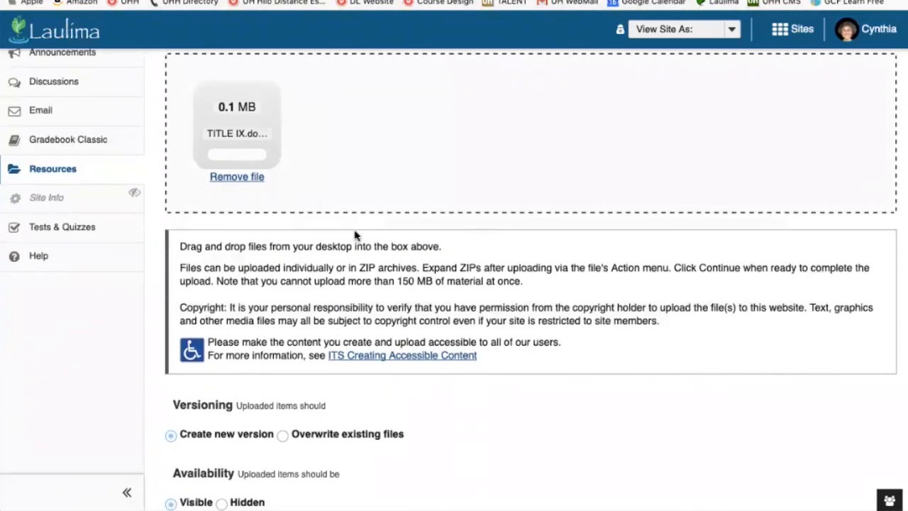
pyautogui.scroll(-2, 356, 238)
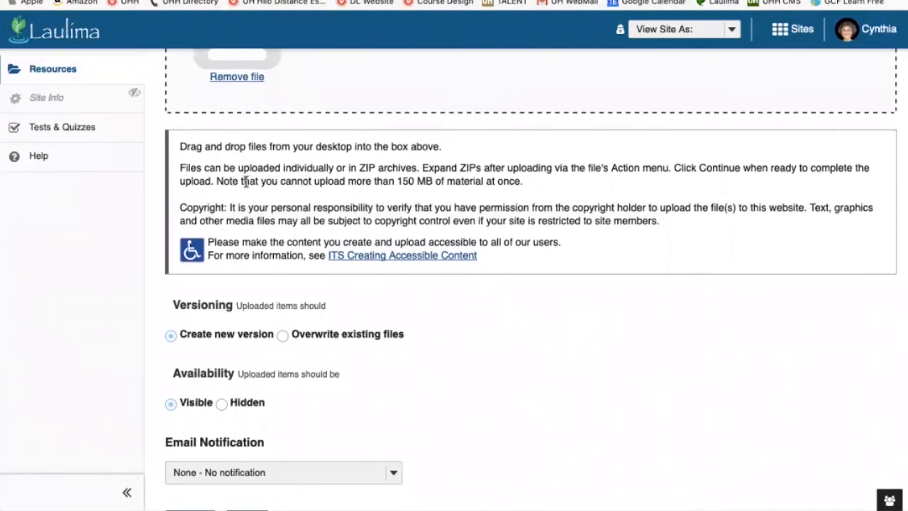
pyautogui.moveTo(260, 181); pyautogui.dragTo(520, 182)
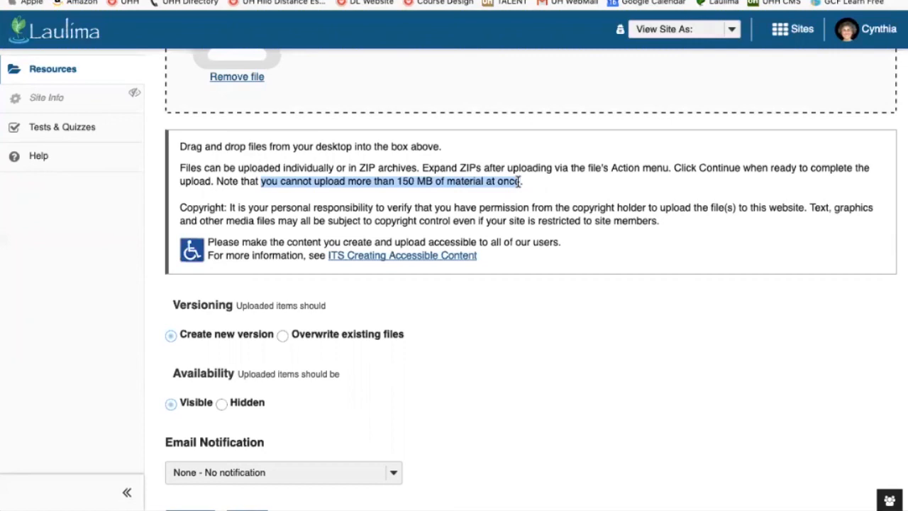
pyautogui.scroll(2, 531, 274)
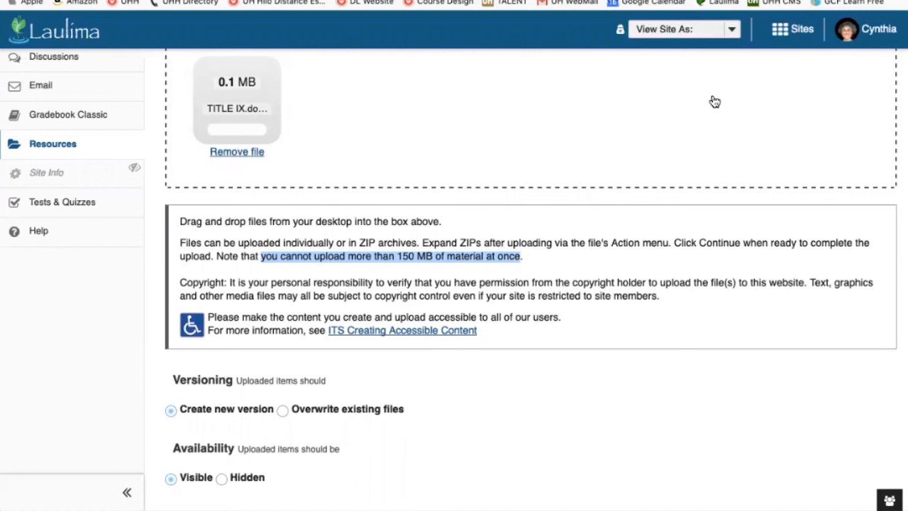
pyautogui.click(401, 257)
pyautogui.scroll(-3, 456, 245)
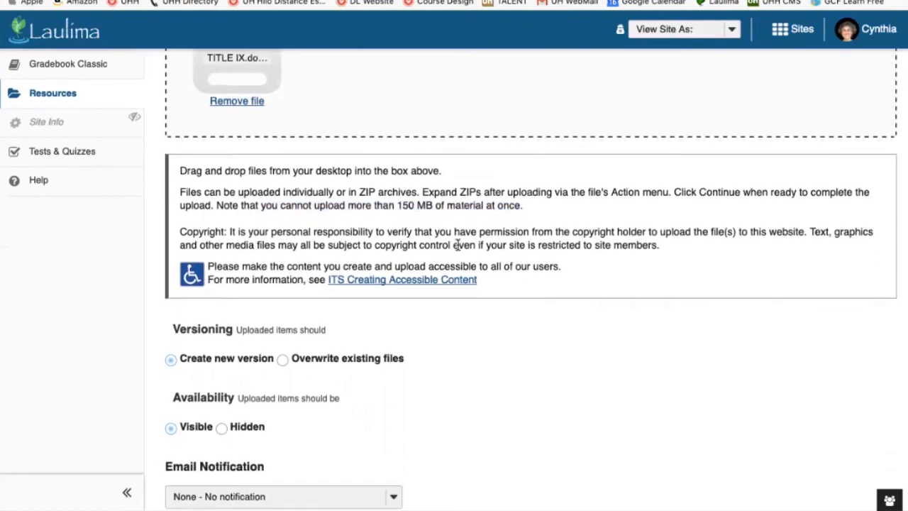
pyautogui.scroll(-5, 456, 245)
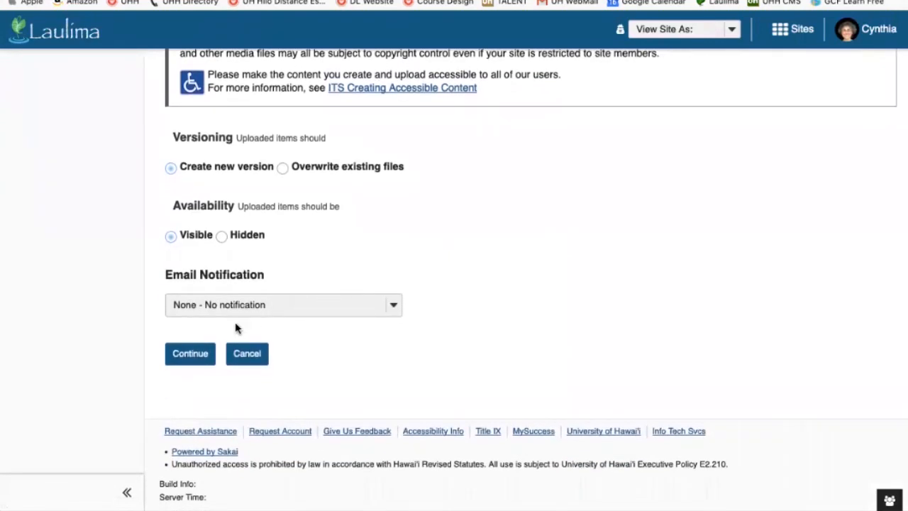
# - Finish uploading TITLE IX.docx and confirm Week 17 now shows 1 item
pyautogui.click(190, 356)
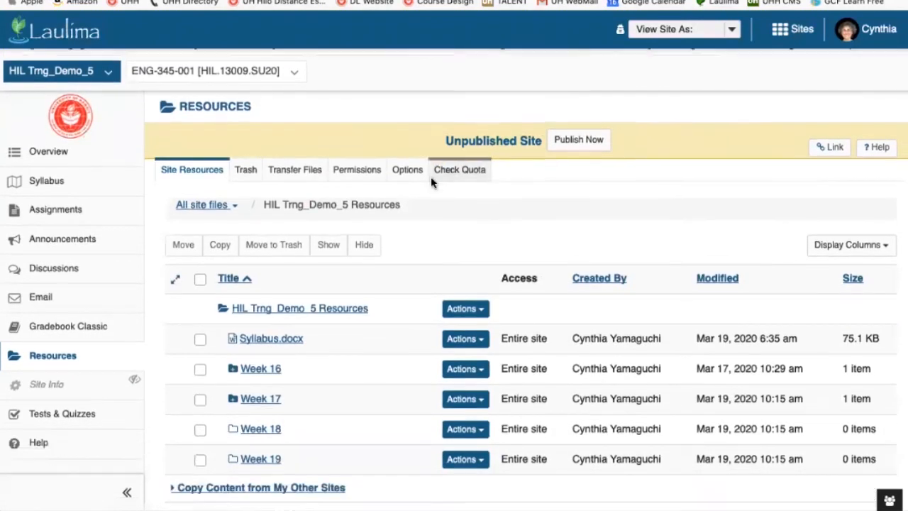
pyautogui.scroll(-3, 431, 183)
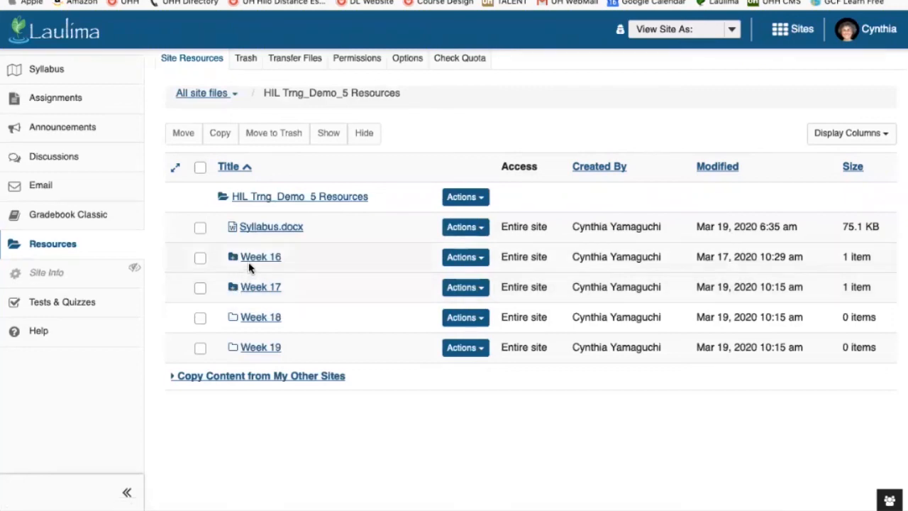
pyautogui.scroll(2, 253, 262)
pyautogui.scroll(3, 253, 259)
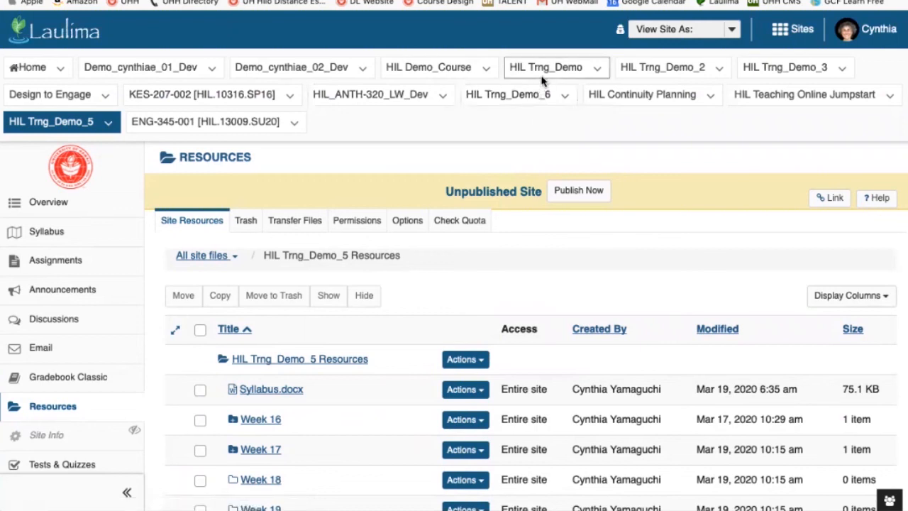
# - Move HIL Trng_Demo_5 to the top of the Favorites order
pyautogui.click(796, 35)
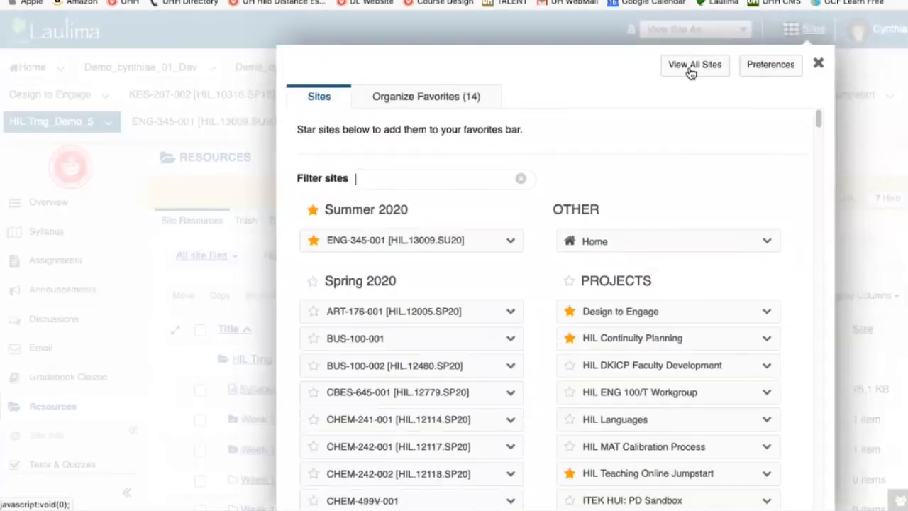
pyautogui.click(440, 101)
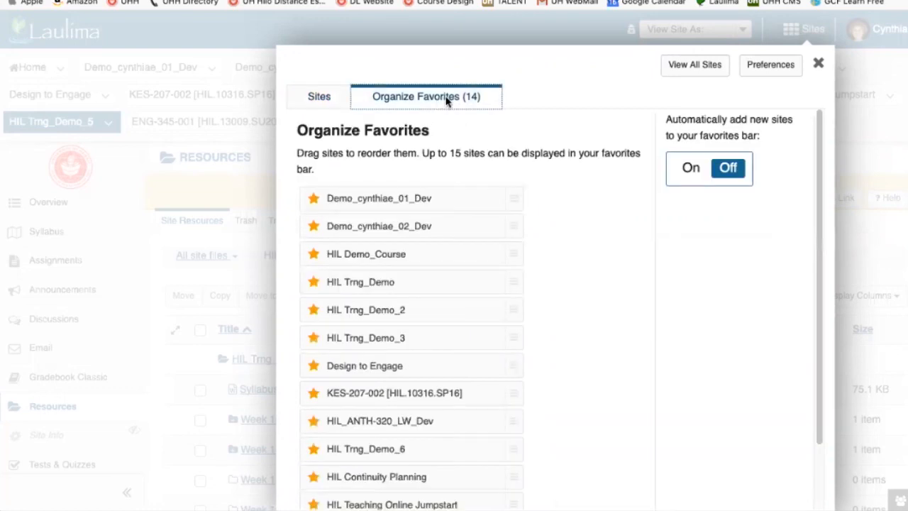
pyautogui.scroll(-2, 570, 152)
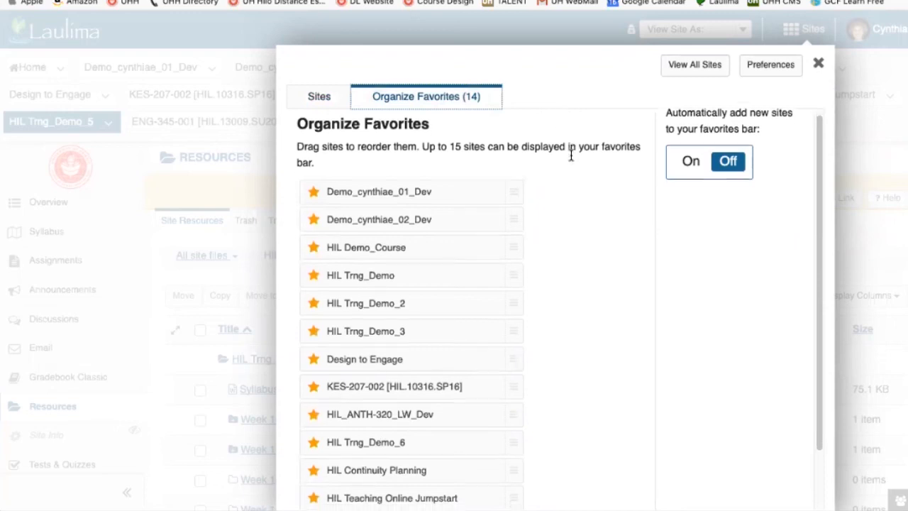
pyautogui.scroll(-1, 571, 159)
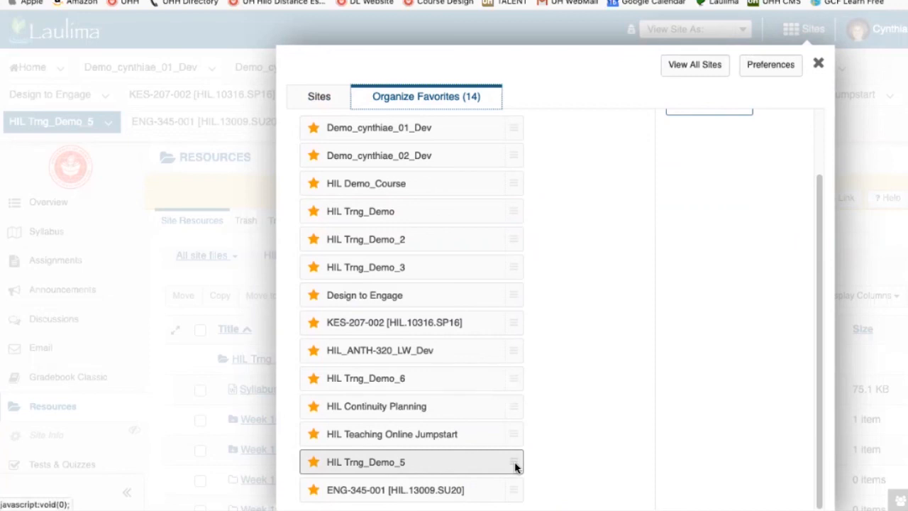
pyautogui.moveTo(515, 465); pyautogui.dragTo(507, 155)
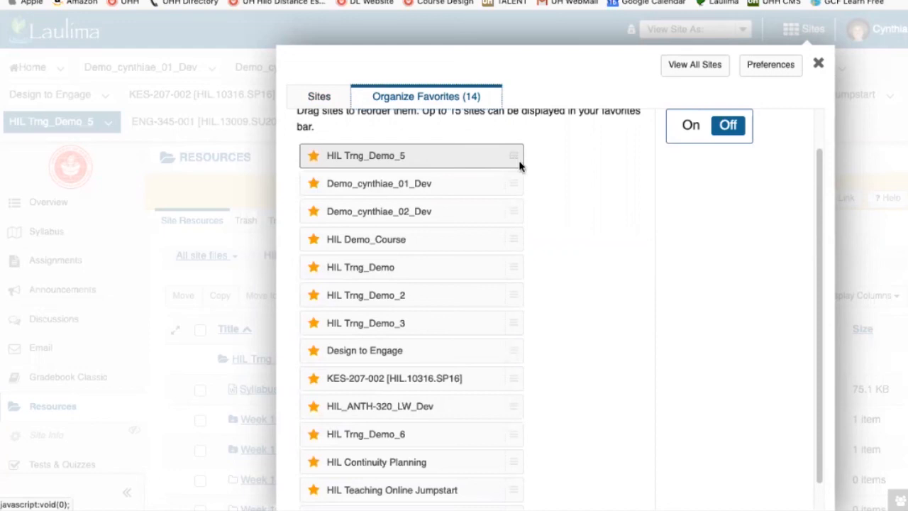
# - Unstar ENG-345-001 and reload the page so the updated favourites bar appears
pyautogui.scroll(-1, 513, 175)
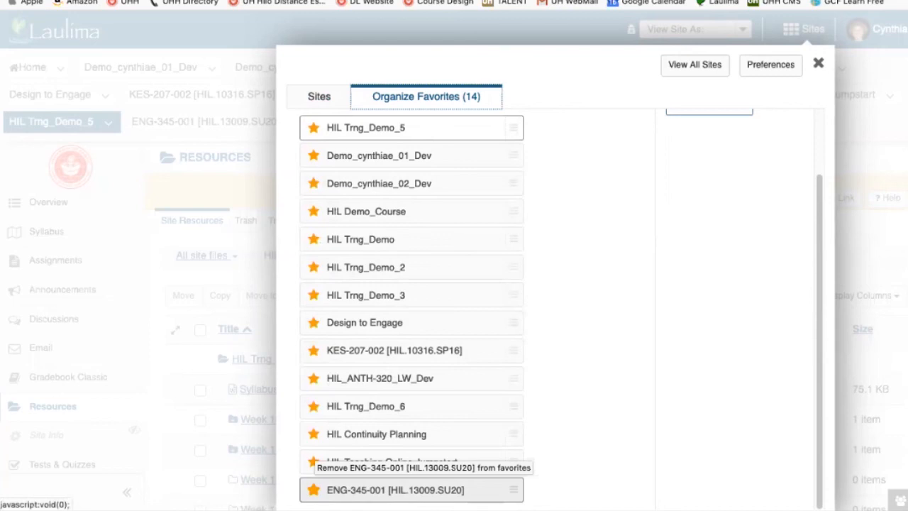
pyautogui.click(313, 489)
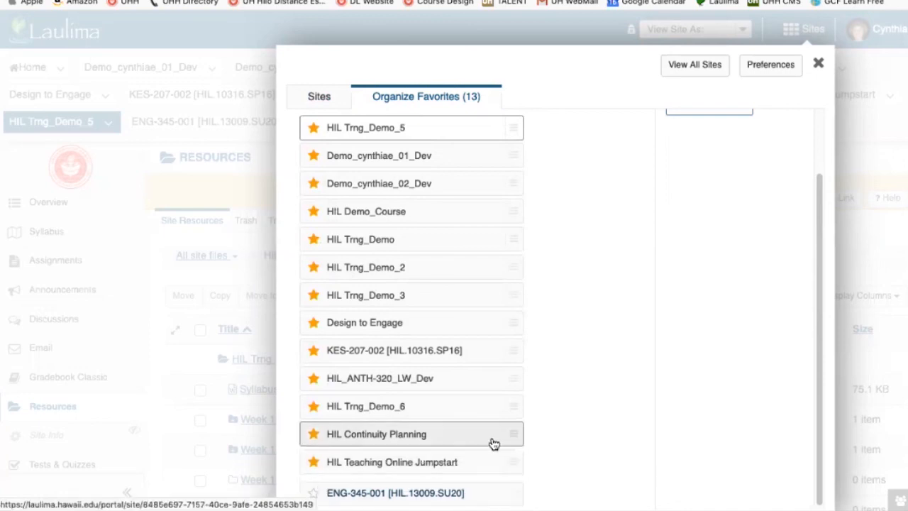
pyautogui.click(819, 66)
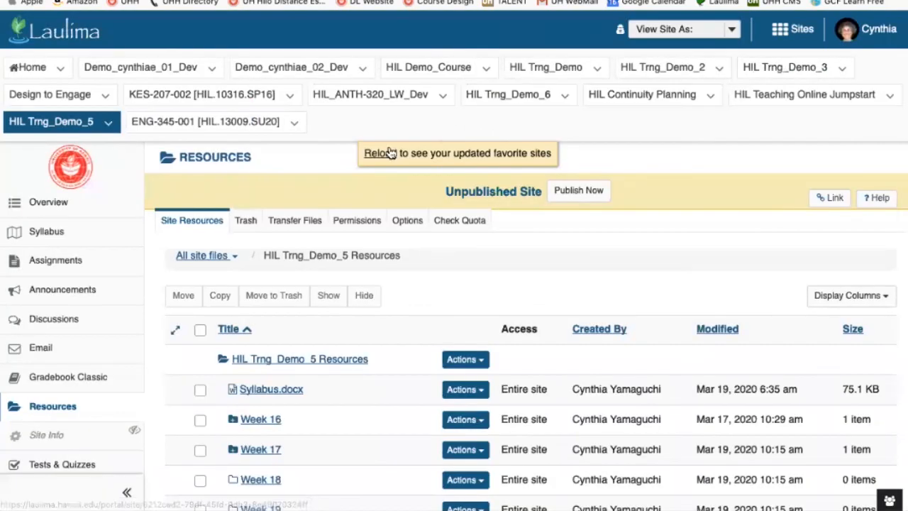
pyautogui.click(382, 156)
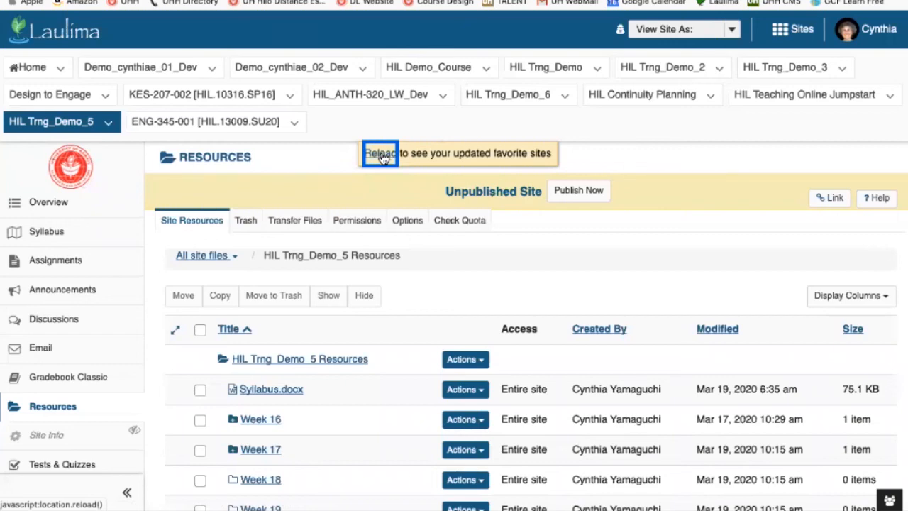